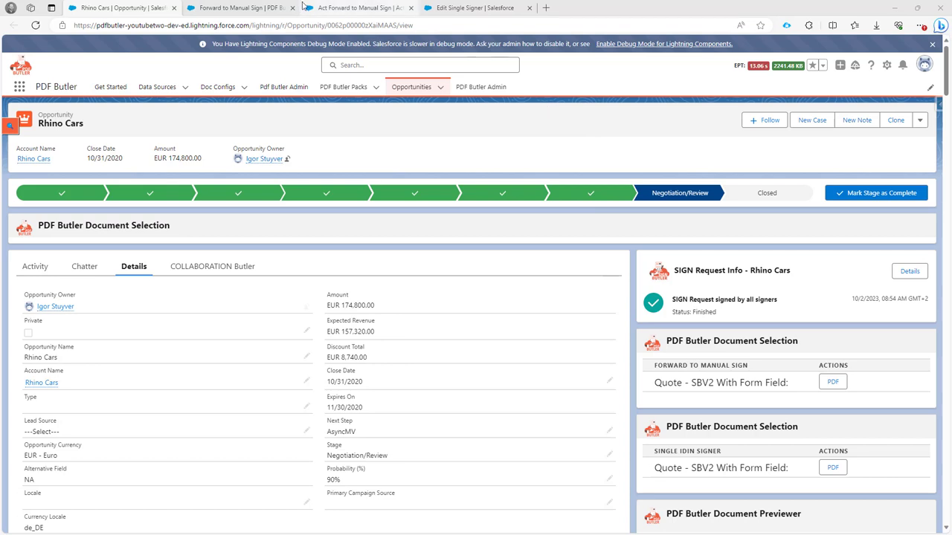
Examine the Forward to Manual Sign pack, its actionable's class and the Single Signer template's signature methods and stakeholders.
{"action": "left_click", "coordinate": [252, 9]}
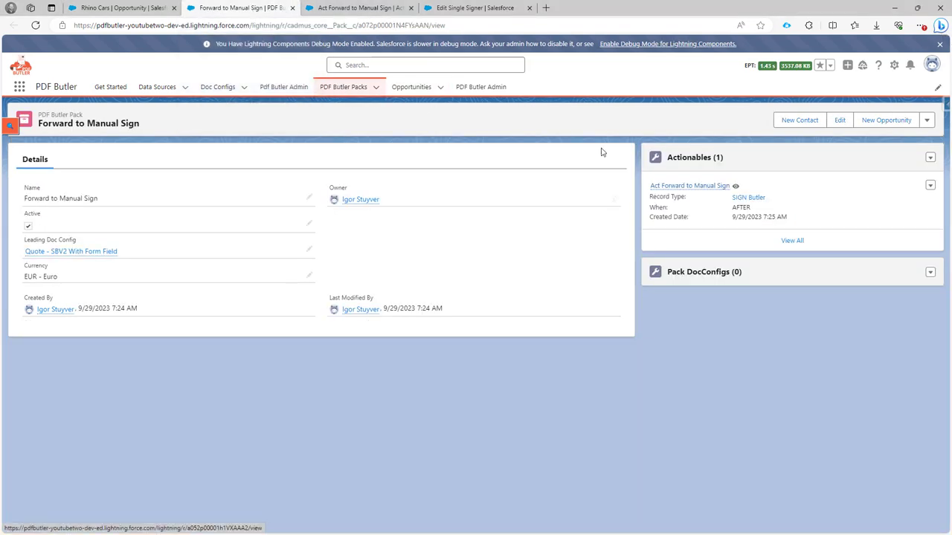
{"action": "mouse_move", "coordinate": [706, 191]}
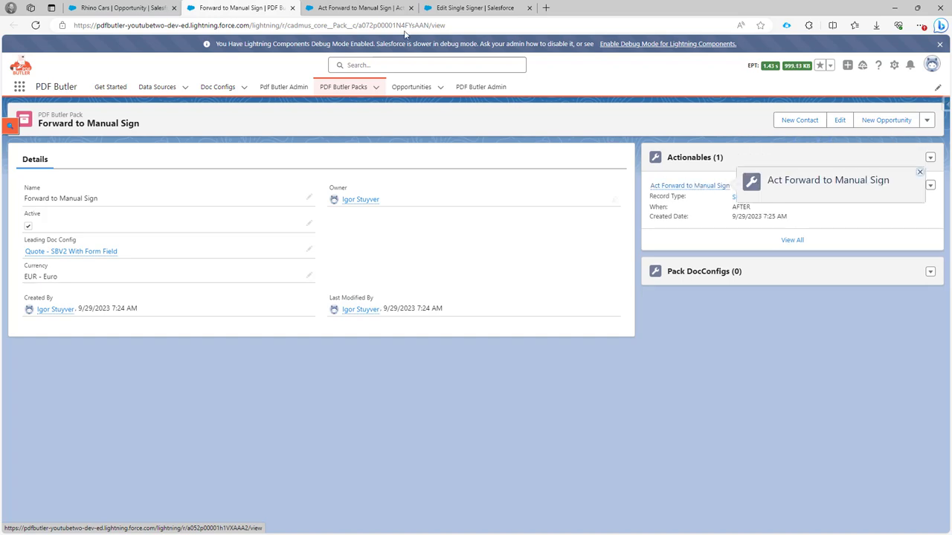
{"action": "left_click", "coordinate": [365, 9]}
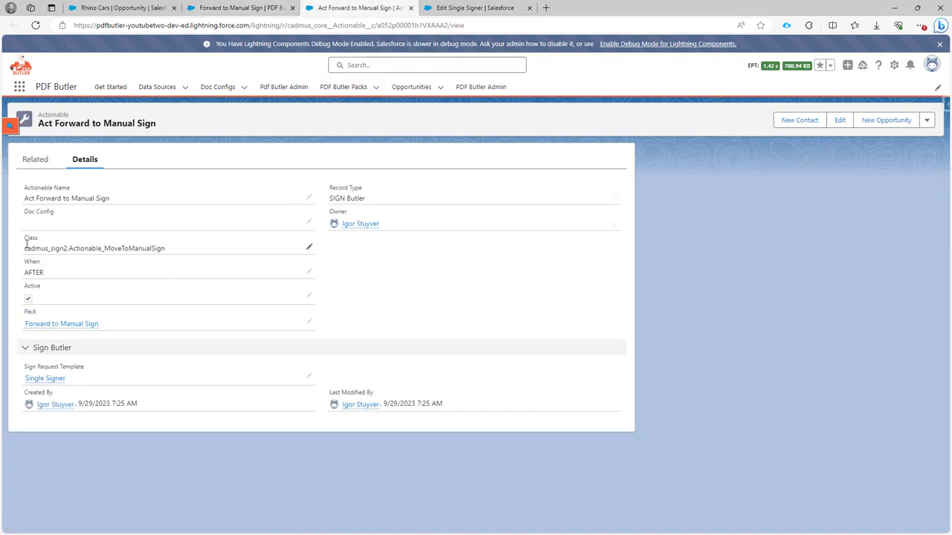
{"action": "left_click_drag", "start_coordinate": [21, 251], "coordinate": [171, 258]}
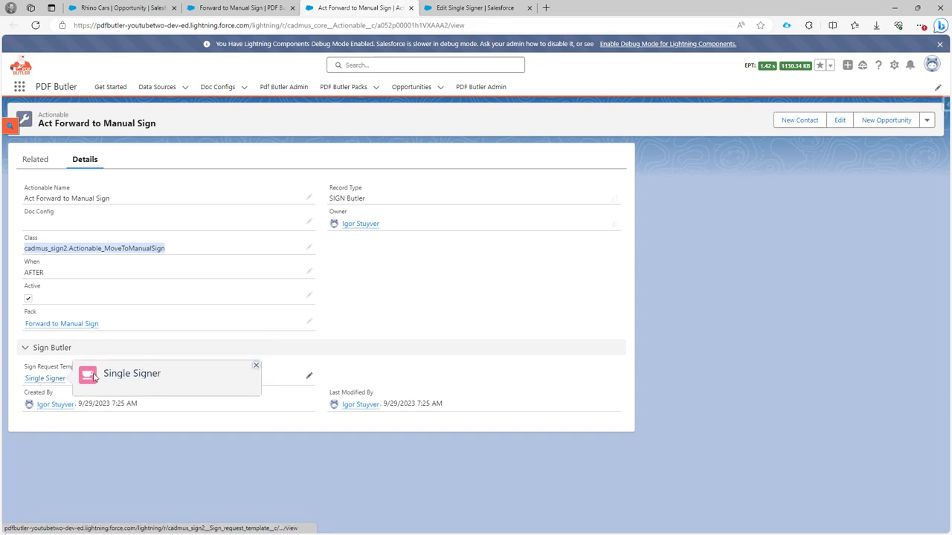
{"action": "left_click", "coordinate": [465, 10]}
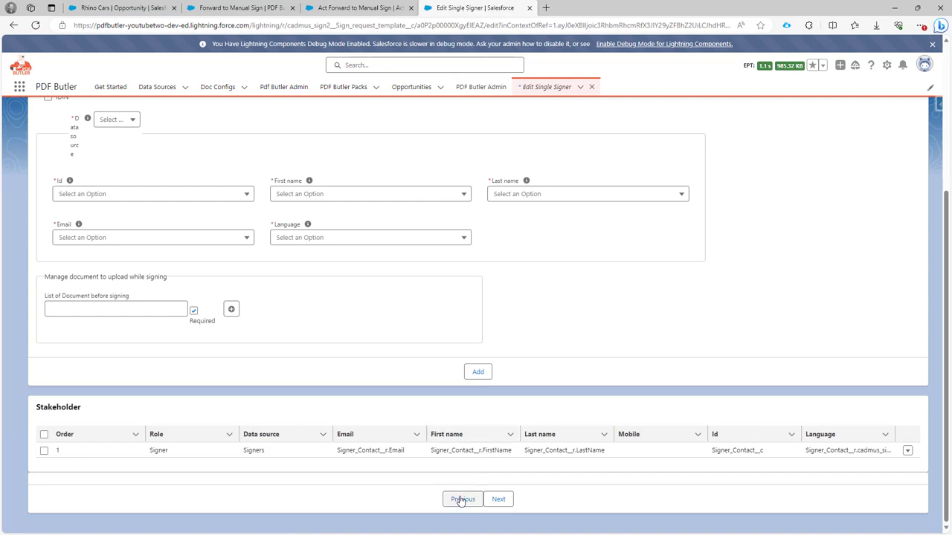
{"action": "scroll", "coordinate": [472, 374], "scroll_direction": "up", "scroll_amount": 1}
{"action": "scroll", "coordinate": [471, 374], "scroll_direction": "up", "scroll_amount": 1}
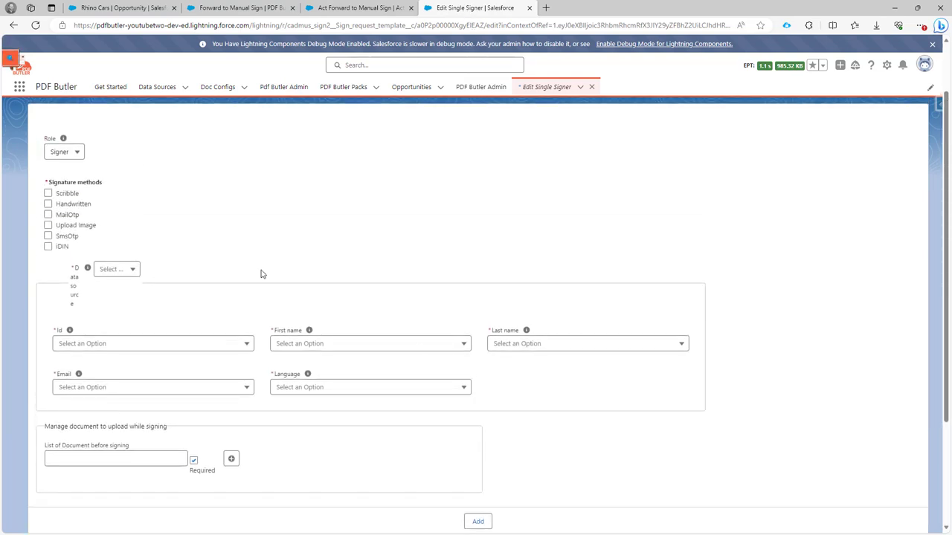
{"action": "scroll", "coordinate": [221, 317], "scroll_direction": "down", "scroll_amount": 2}
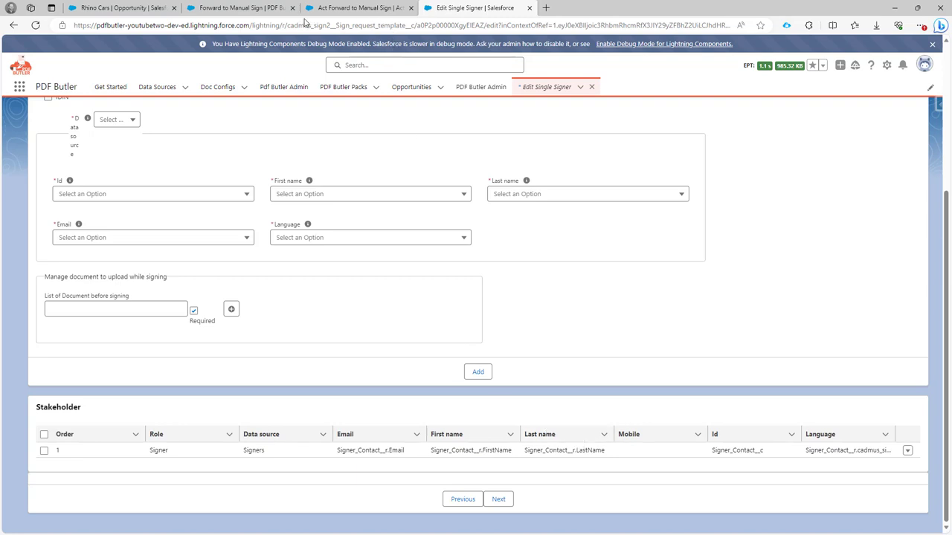
From the Rhino Cars opportunity, generate the Forward to Manual Sign quote PDF and check the file prepared for signing.
{"action": "left_click", "coordinate": [119, 8]}
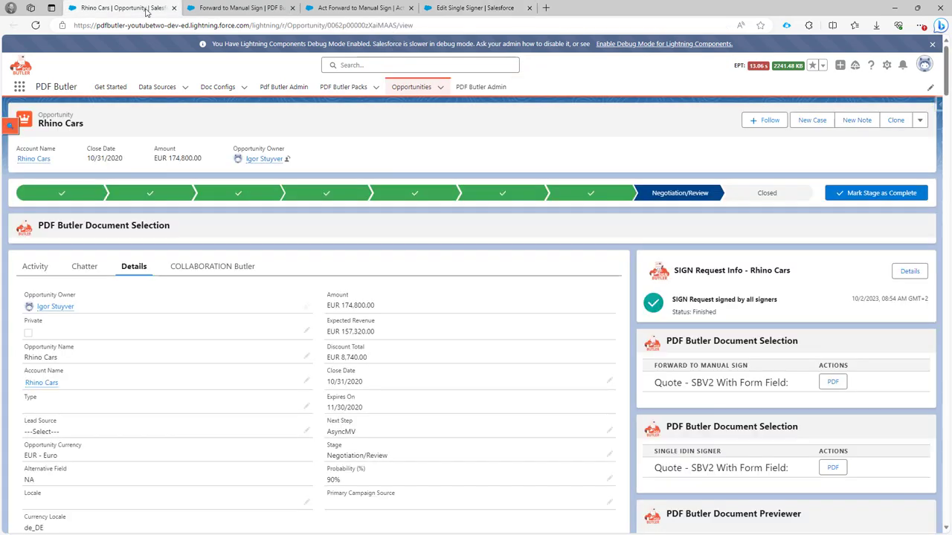
{"action": "left_click", "coordinate": [833, 383]}
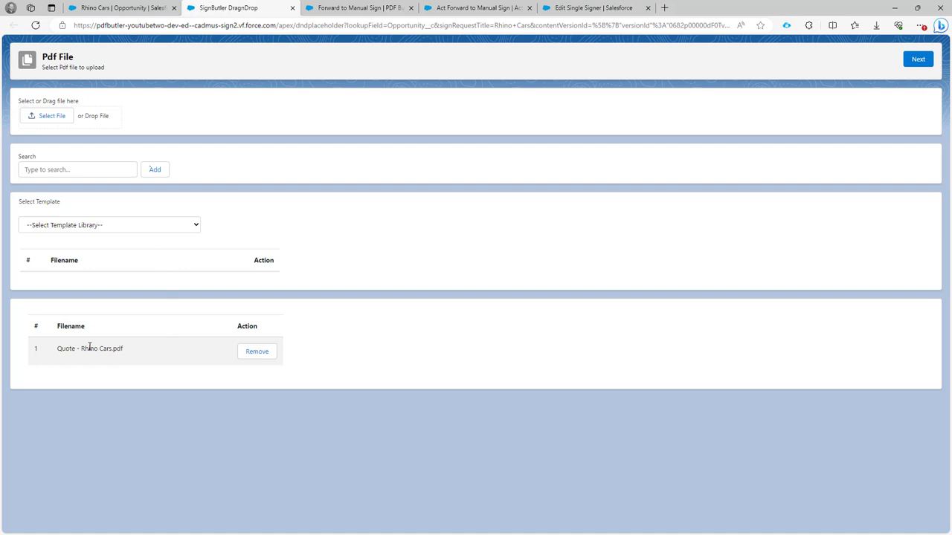
{"action": "left_click_drag", "start_coordinate": [58, 349], "coordinate": [122, 350]}
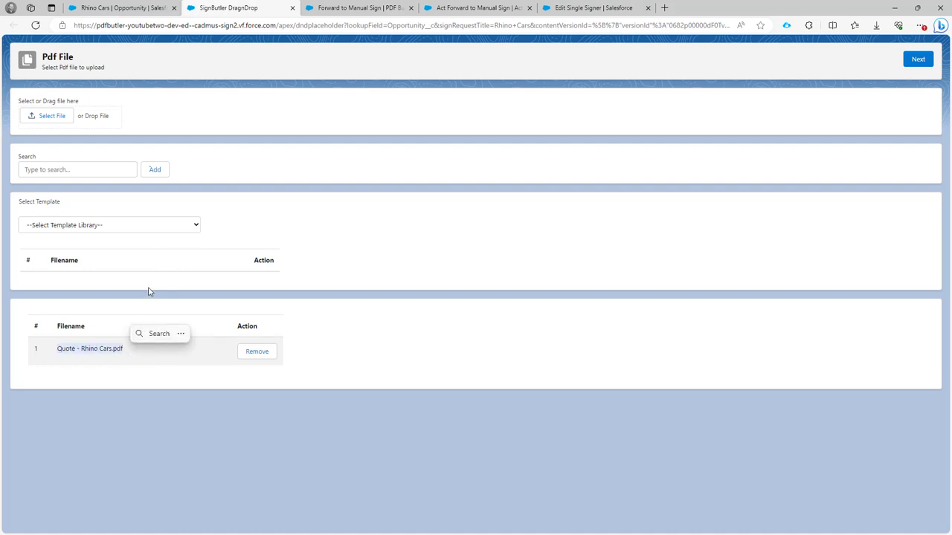
Add NDA Openreel_NoData_WithFormFields from the SIGN Butler Templates - Demo library and continue to placeholder placement.
{"action": "left_click", "coordinate": [138, 228]}
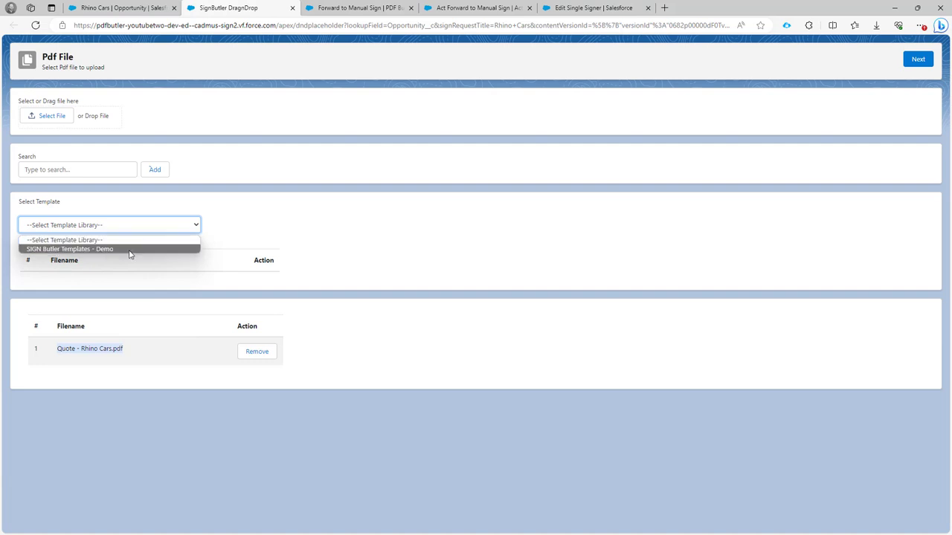
{"action": "left_click", "coordinate": [129, 249]}
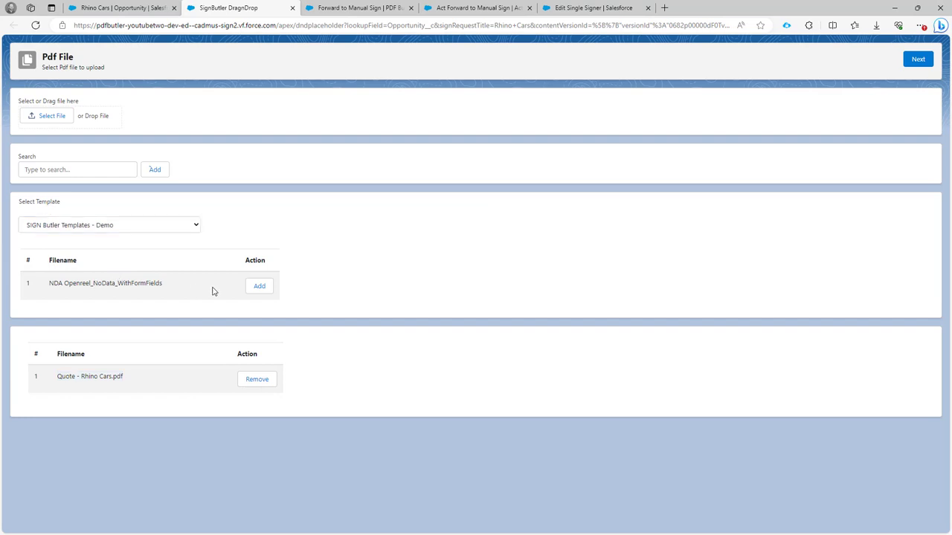
{"action": "left_click", "coordinate": [258, 287]}
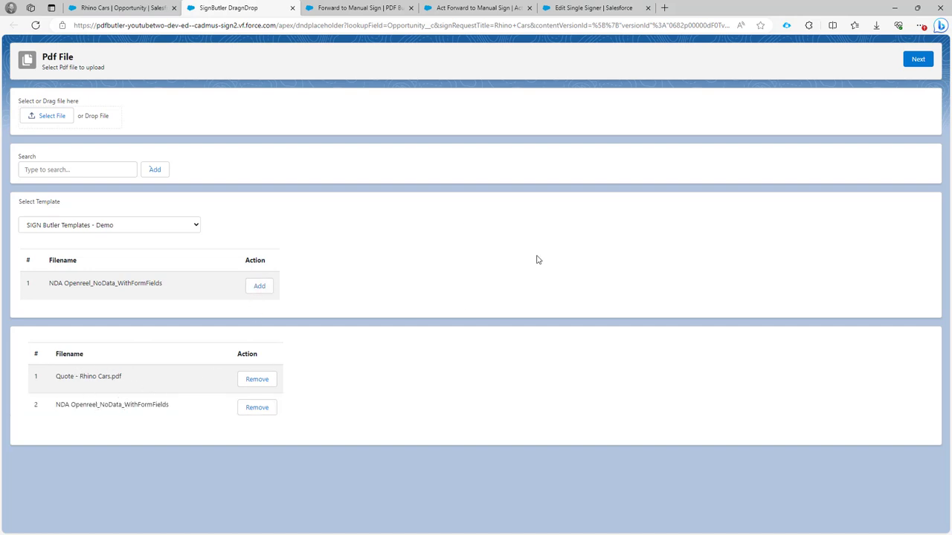
{"action": "left_click", "coordinate": [917, 65]}
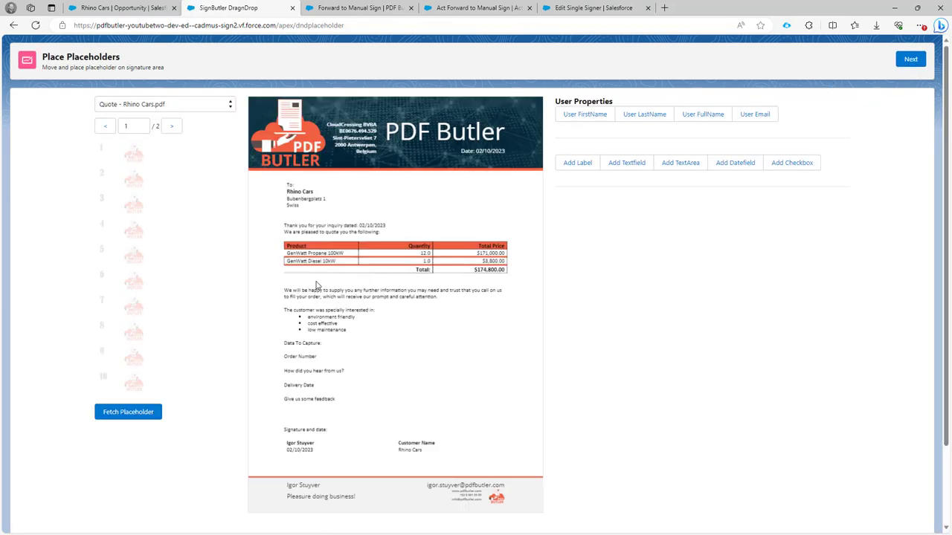
On page 2 of the quote, place signature placeholder 2 mid-page and add a user full-name label about 154 px wide above it.
{"action": "left_click", "coordinate": [172, 125]}
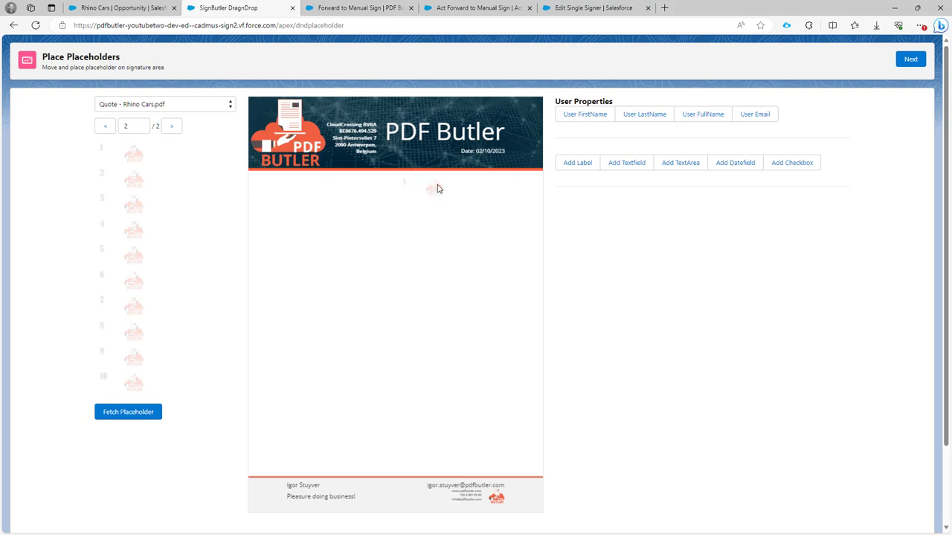
{"action": "left_click", "coordinate": [139, 417]}
{"action": "left_click", "coordinate": [118, 179]}
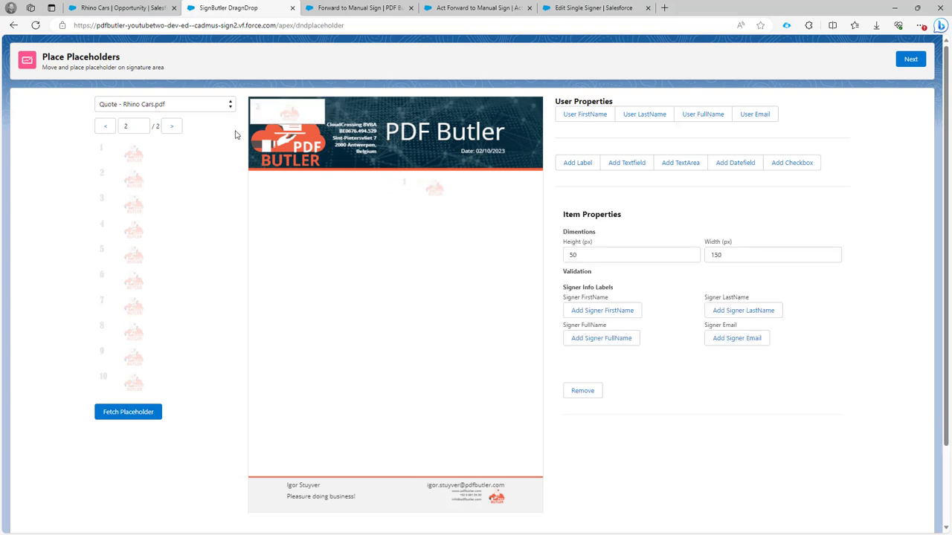
{"action": "mouse_move", "coordinate": [270, 110]}
{"action": "left_mouse_down"}
{"action": "mouse_move", "coordinate": [302, 295]}
{"action": "mouse_move", "coordinate": [409, 297]}
{"action": "left_mouse_up"}
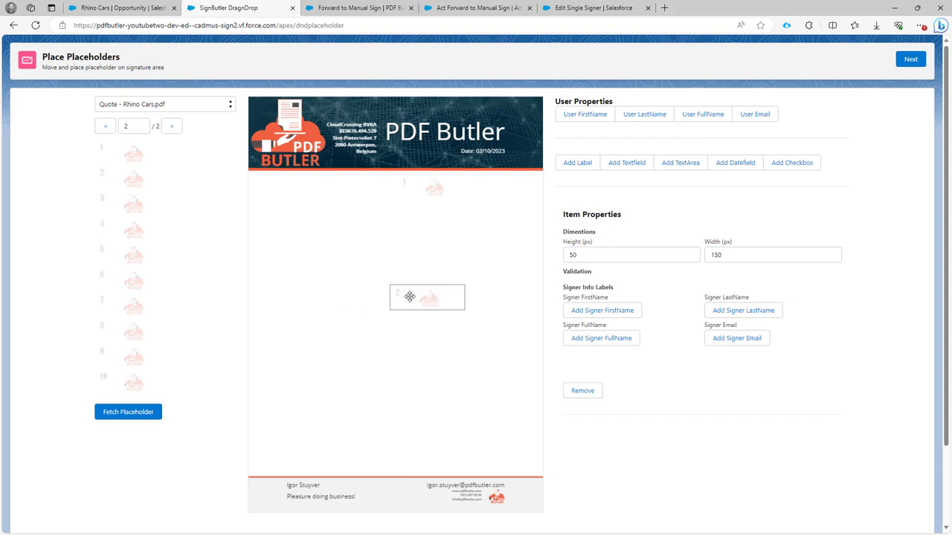
{"action": "left_click", "coordinate": [699, 118]}
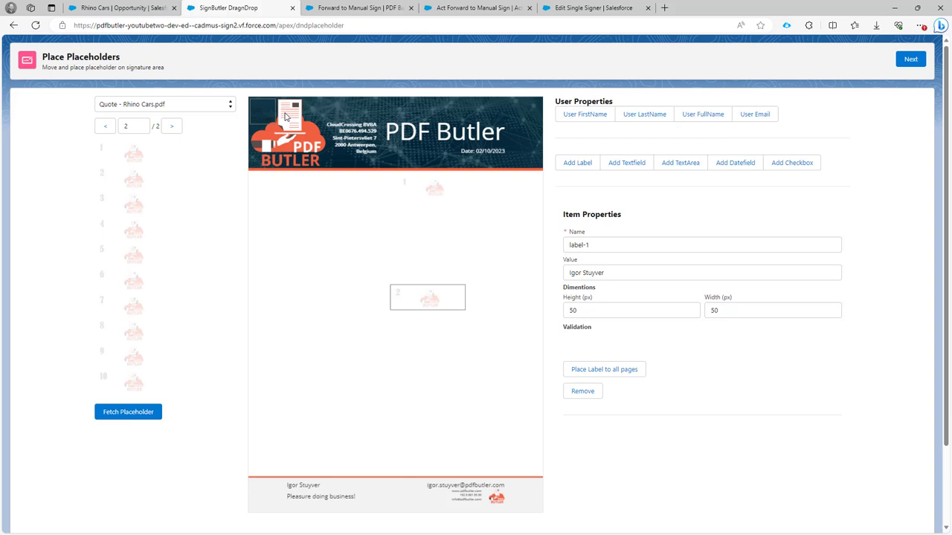
{"action": "left_click_drag", "start_coordinate": [255, 110], "coordinate": [464, 266]}
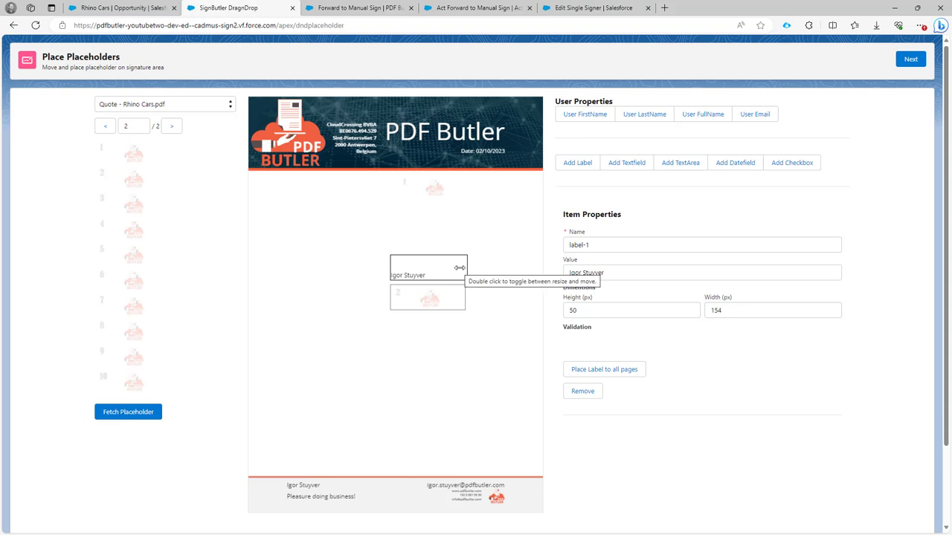
On page 3 of NDA Openreel_NoData_WithFormFields.pdf, place signature placeholders 1 and 2 side by side above the footer.
{"action": "left_click", "coordinate": [196, 107]}
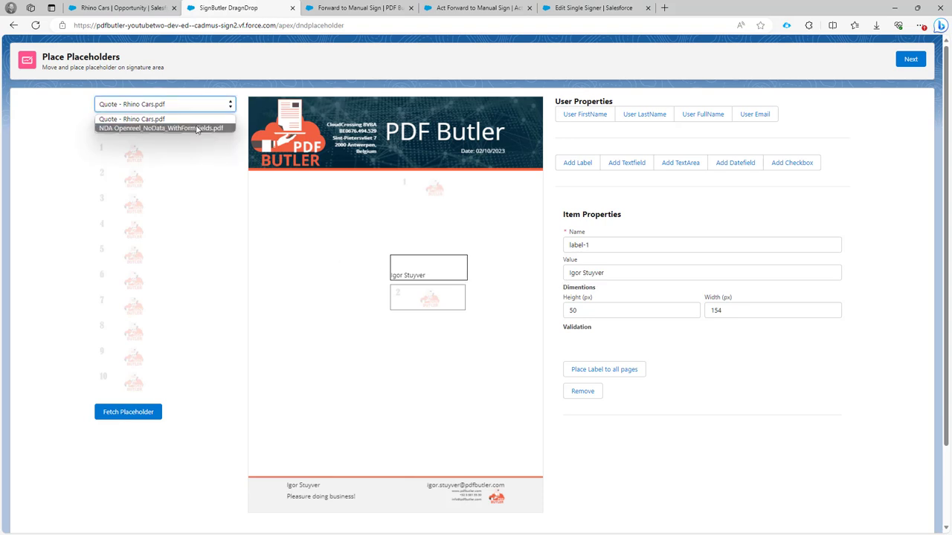
{"action": "left_click", "coordinate": [196, 128]}
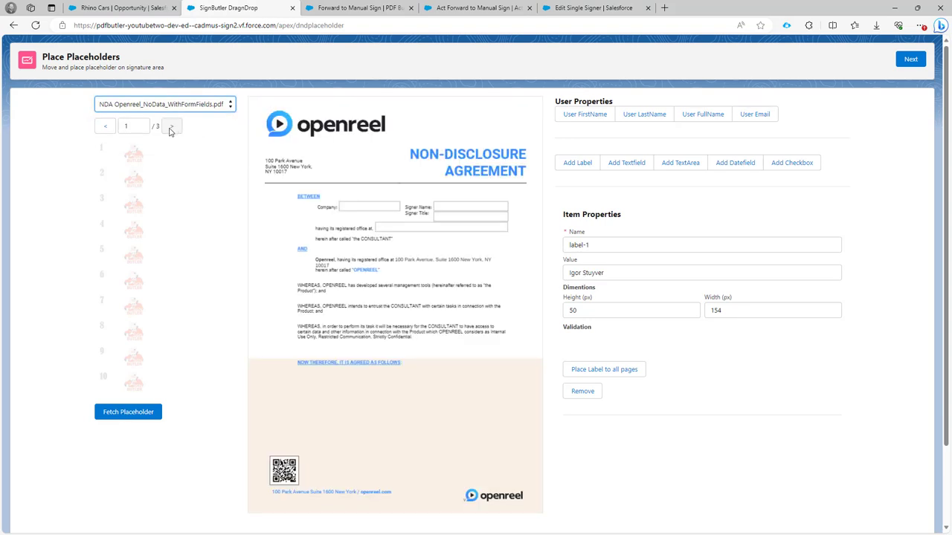
{"action": "left_click", "coordinate": [172, 128]}
{"action": "left_click", "coordinate": [172, 128]}
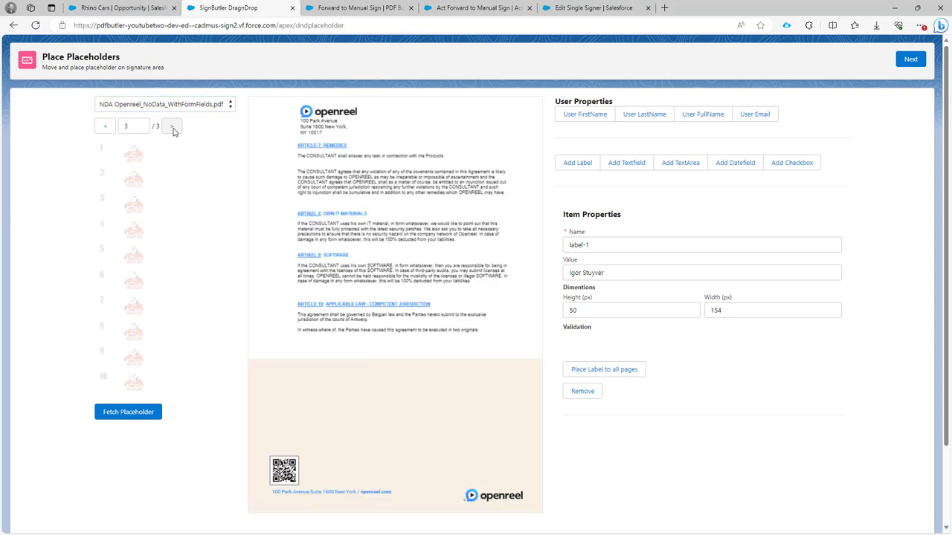
{"action": "left_click", "coordinate": [131, 155]}
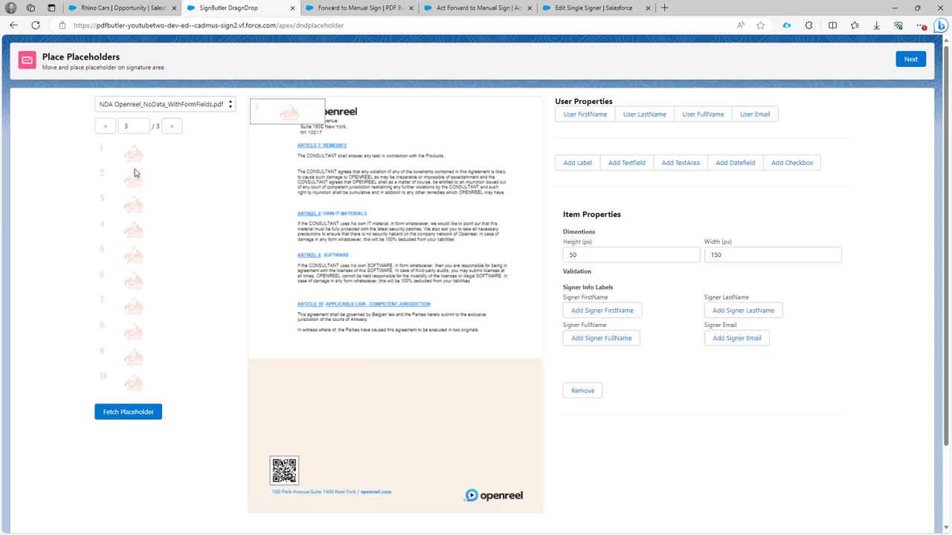
{"action": "mouse_move", "coordinate": [287, 108]}
{"action": "left_mouse_down"}
{"action": "mouse_move", "coordinate": [446, 334]}
{"action": "mouse_move", "coordinate": [462, 430]}
{"action": "left_mouse_up"}
{"action": "mouse_move", "coordinate": [291, 113]}
{"action": "left_mouse_down"}
{"action": "mouse_move", "coordinate": [337, 348]}
{"action": "mouse_move", "coordinate": [340, 437]}
{"action": "left_mouse_up"}
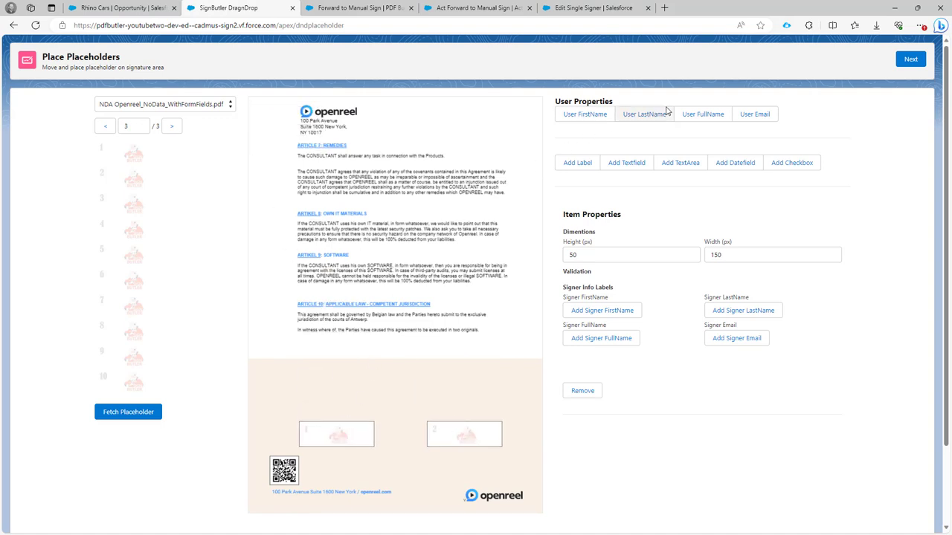
Add a user full-name label about 118 px wide above placeholder 2 and a signer full-name label about 146 px wide above placeholder 1.
{"action": "left_click", "coordinate": [693, 115]}
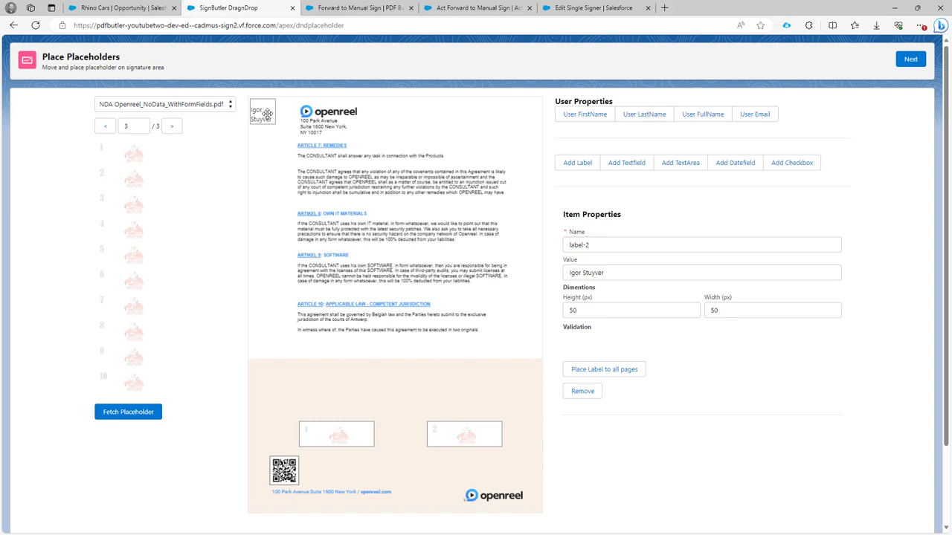
{"action": "left_click_drag", "start_coordinate": [264, 112], "coordinate": [488, 409]}
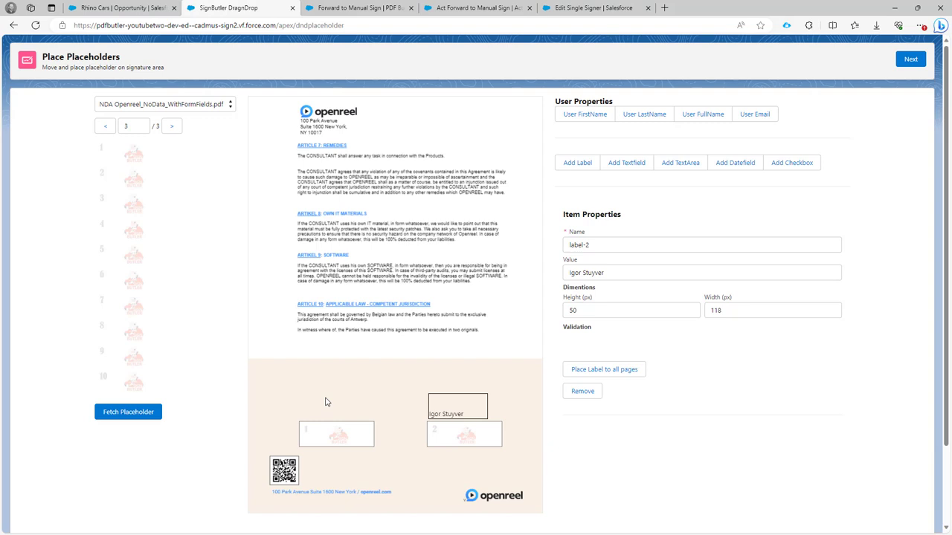
{"action": "left_click", "coordinate": [334, 439]}
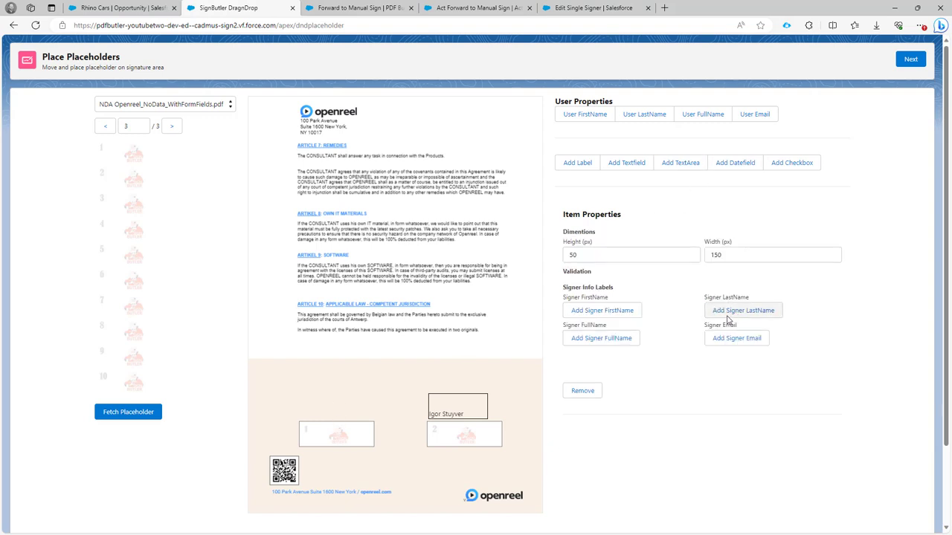
{"action": "left_click", "coordinate": [602, 339]}
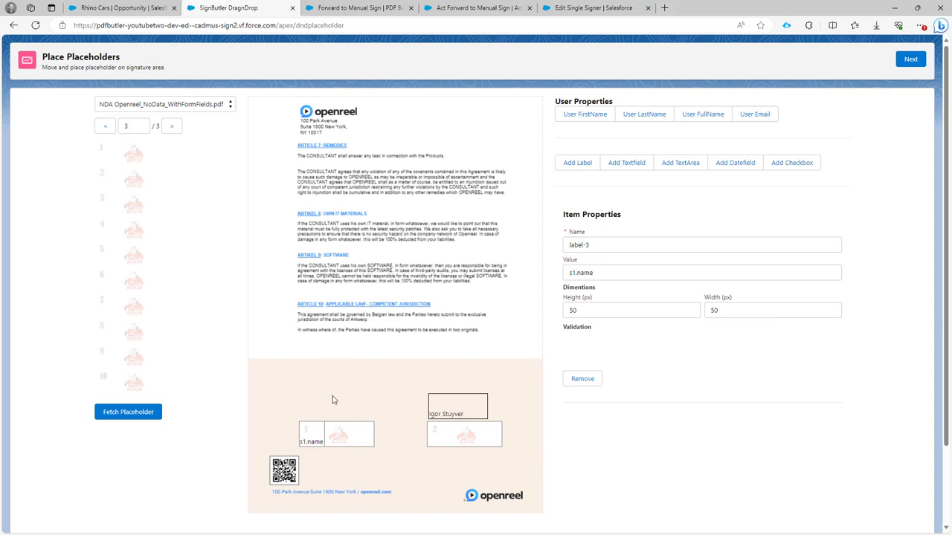
{"action": "left_click_drag", "start_coordinate": [318, 436], "coordinate": [315, 417]}
{"action": "left_click_drag", "start_coordinate": [323, 408], "coordinate": [372, 406]}
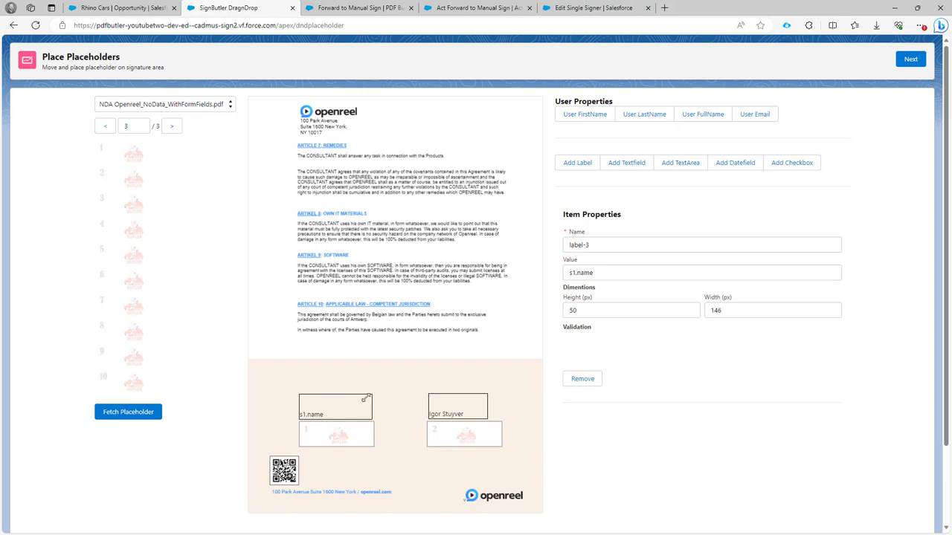
Add a label reading "Please SIGN Below", about 232 px wide, above the signer name label on the NDA's last page.
{"action": "left_click", "coordinate": [581, 165]}
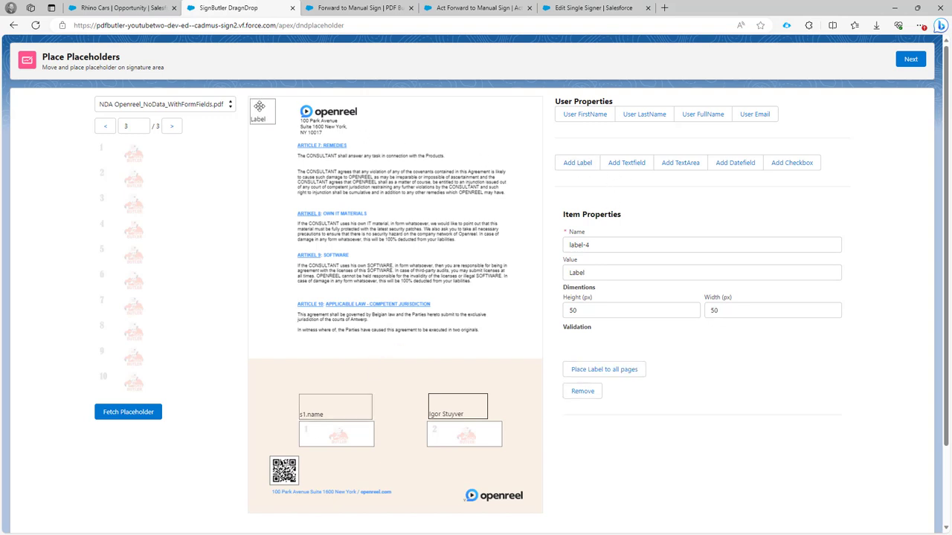
{"action": "left_click_drag", "start_coordinate": [257, 104], "coordinate": [308, 365]}
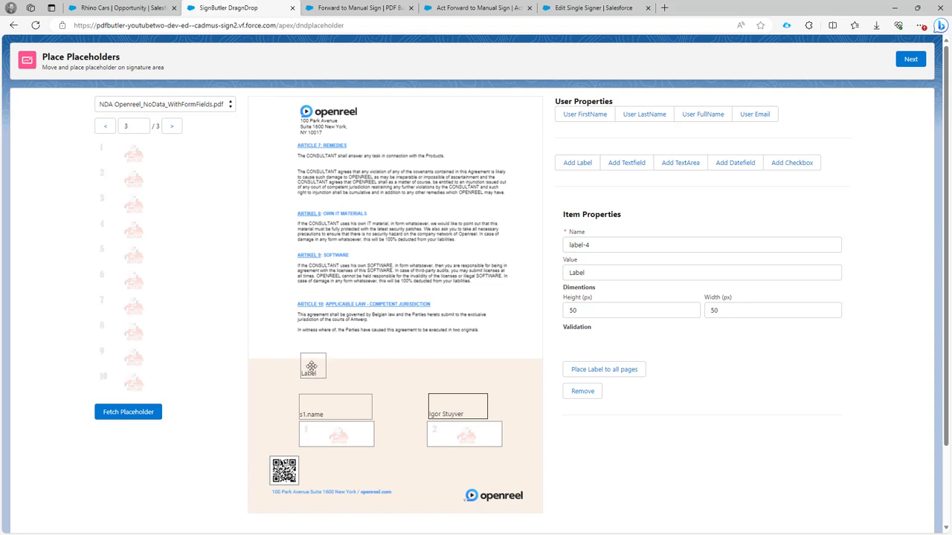
{"action": "double_click", "coordinate": [604, 273]}
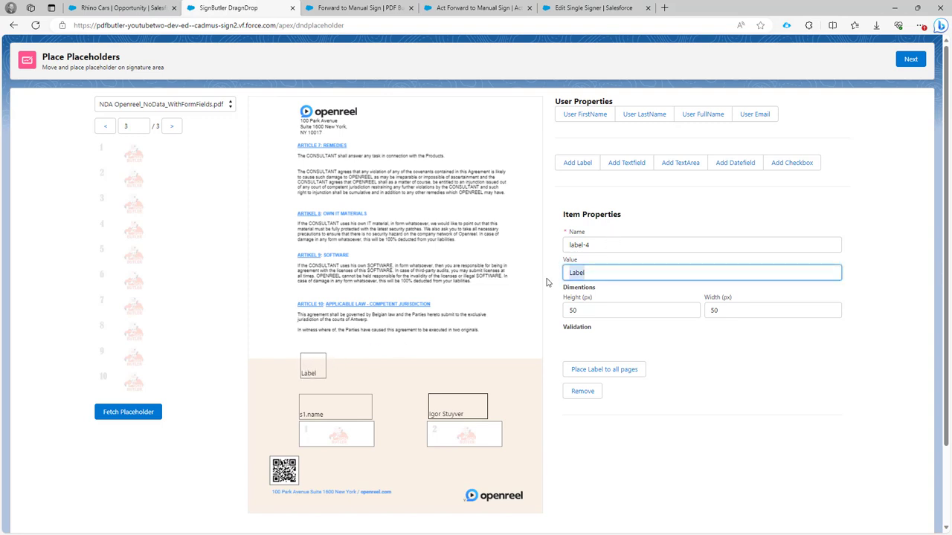
{"action": "type", "text": "Please SIGN Below"}
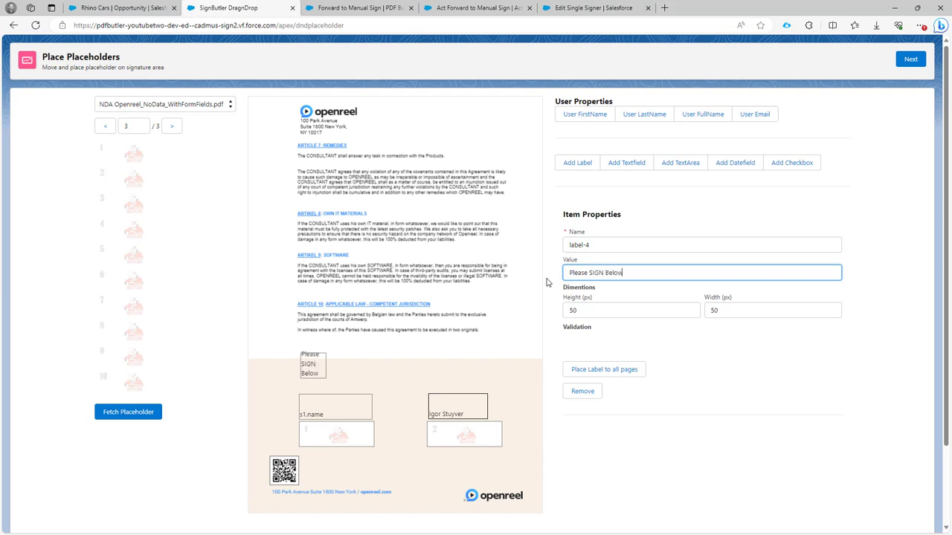
{"action": "left_click", "coordinate": [318, 366]}
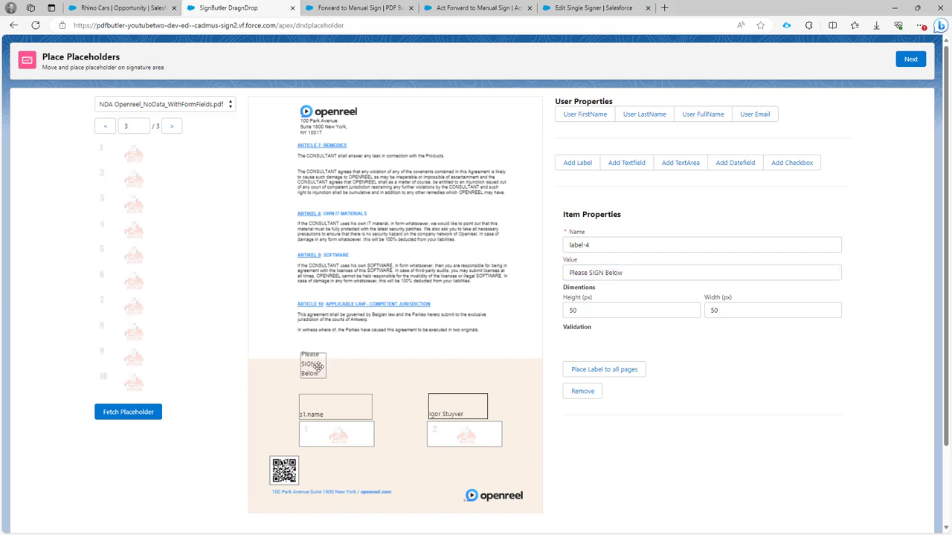
{"action": "left_click_drag", "start_coordinate": [326, 364], "coordinate": [413, 361]}
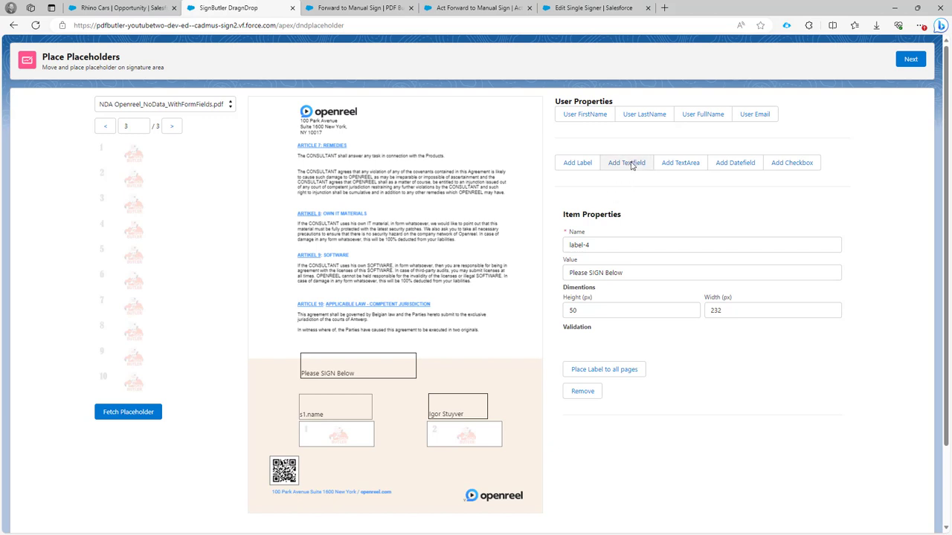
Add a text area above the user name label on the NDA's last page, with a 160 px wide label reading "Your comments" above it.
{"action": "left_click", "coordinate": [675, 165]}
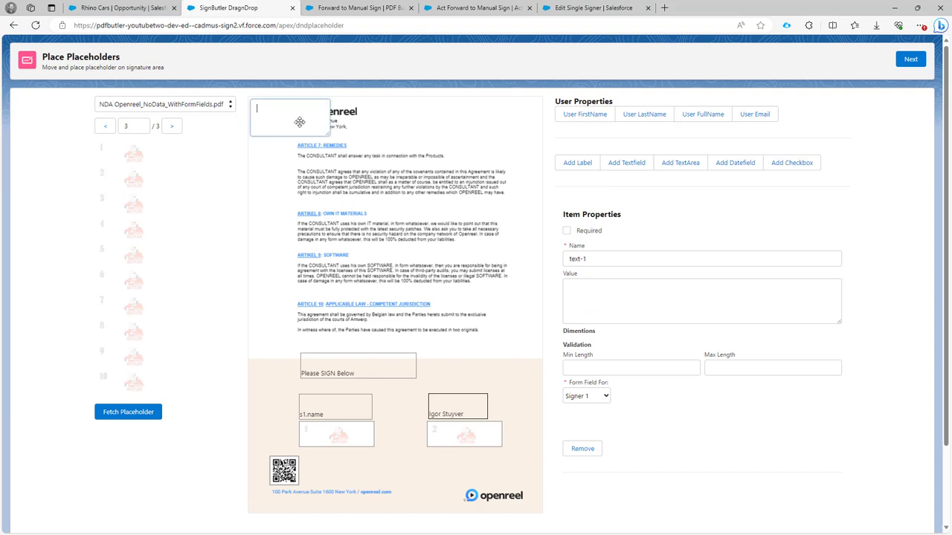
{"action": "left_click_drag", "start_coordinate": [297, 121], "coordinate": [491, 373]}
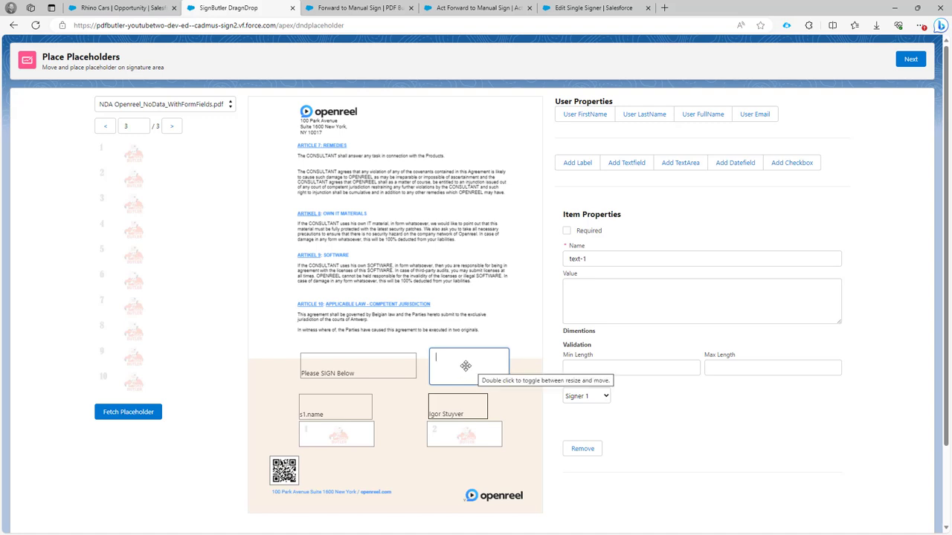
{"action": "left_click", "coordinate": [579, 164]}
{"action": "left_click_drag", "start_coordinate": [264, 111], "coordinate": [505, 327]}
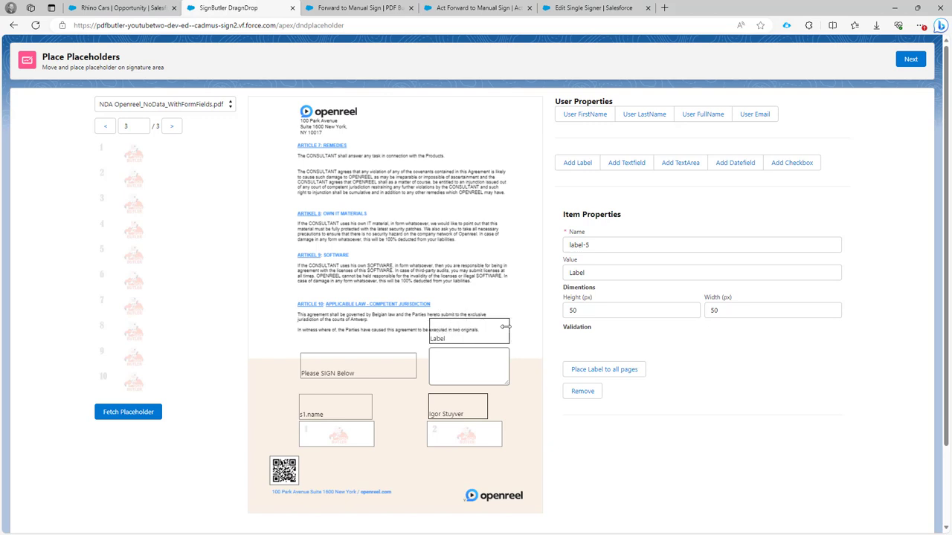
{"action": "double_click", "coordinate": [571, 272]}
{"action": "type", "text": "Y"}
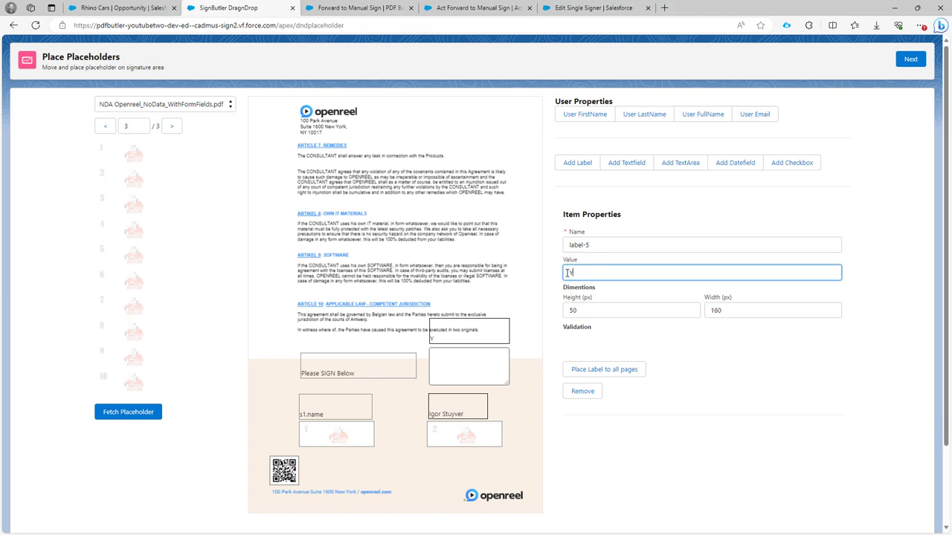
{"action": "type", "text": "our comments"}
{"action": "left_click", "coordinate": [502, 297]}
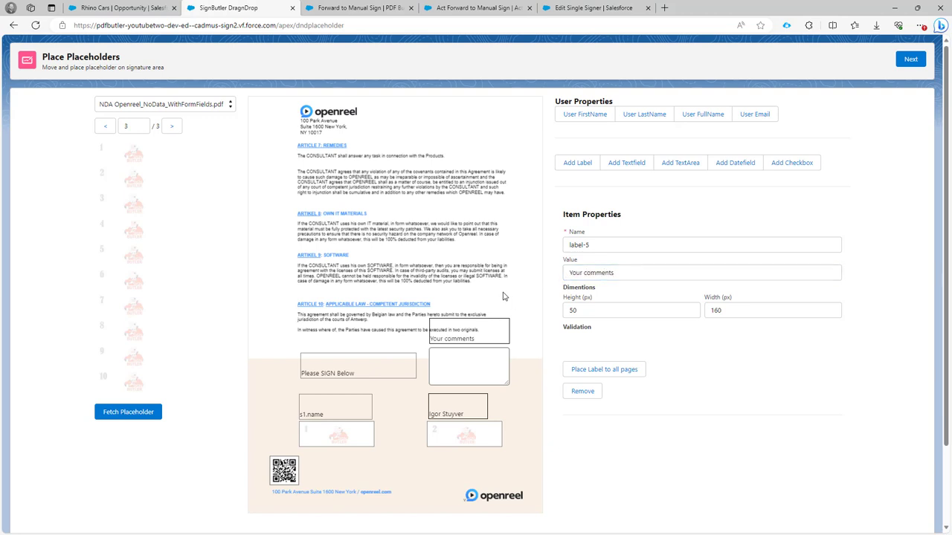
Proceed to the template and stakeholder settings, and check the title and linked opportunity against the stakeholder setup of the Single Signer template.
{"action": "left_click", "coordinate": [912, 65]}
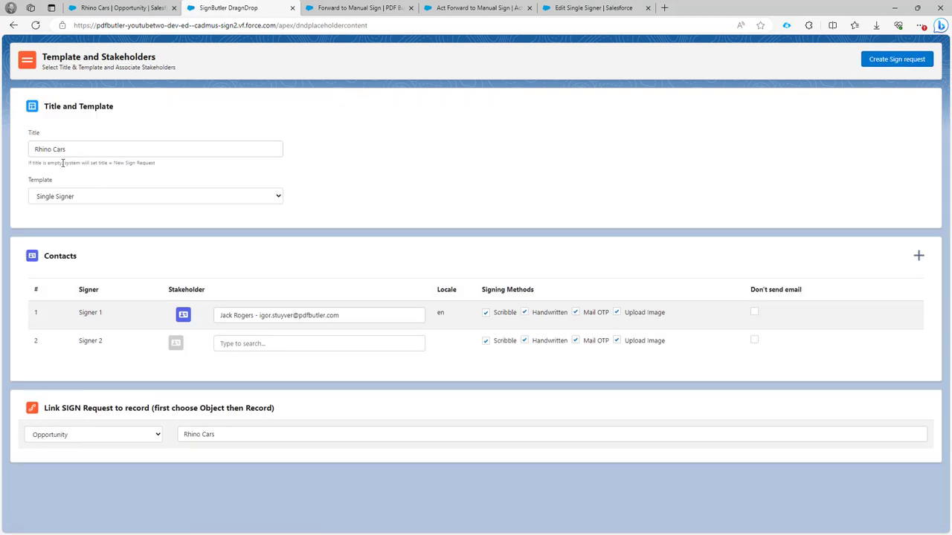
{"action": "left_click_drag", "start_coordinate": [34, 144], "coordinate": [75, 145]}
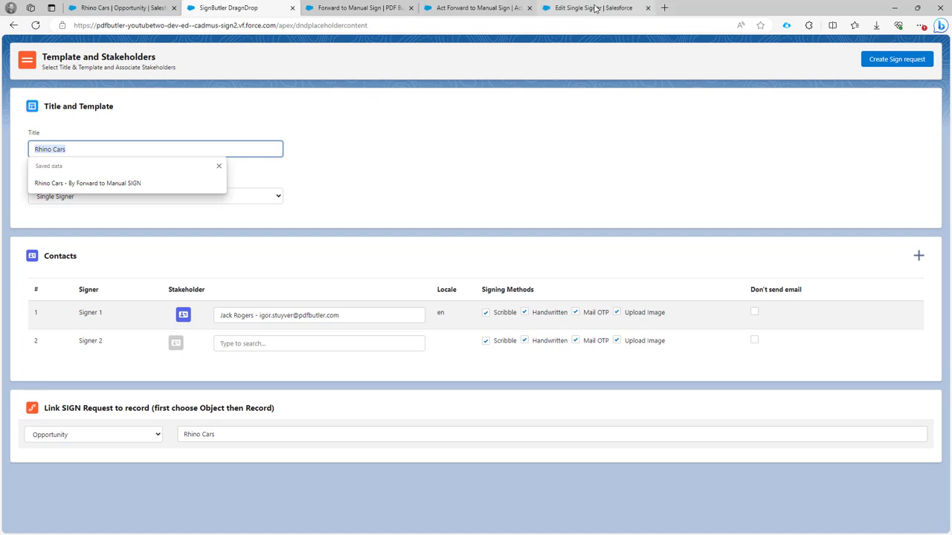
{"action": "left_click", "coordinate": [555, 136]}
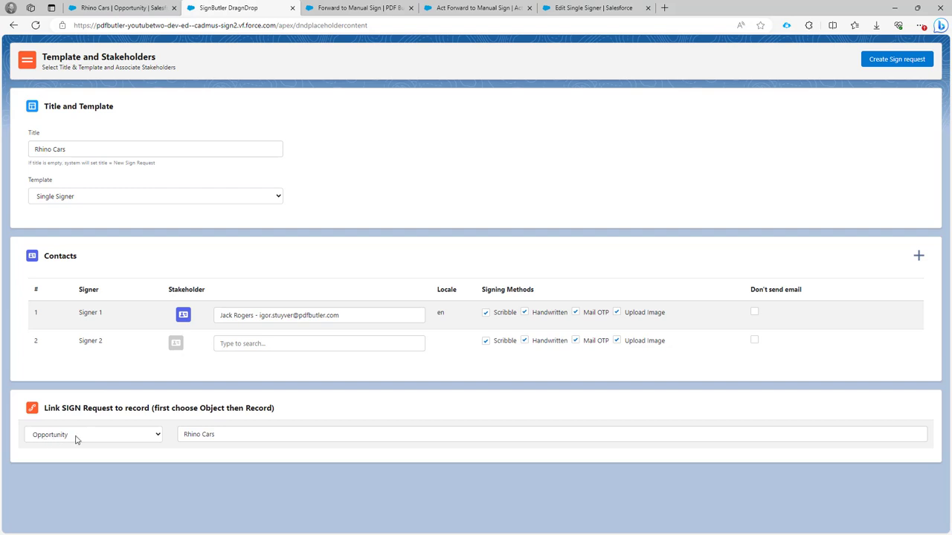
{"action": "left_click_drag", "start_coordinate": [186, 435], "coordinate": [212, 434]}
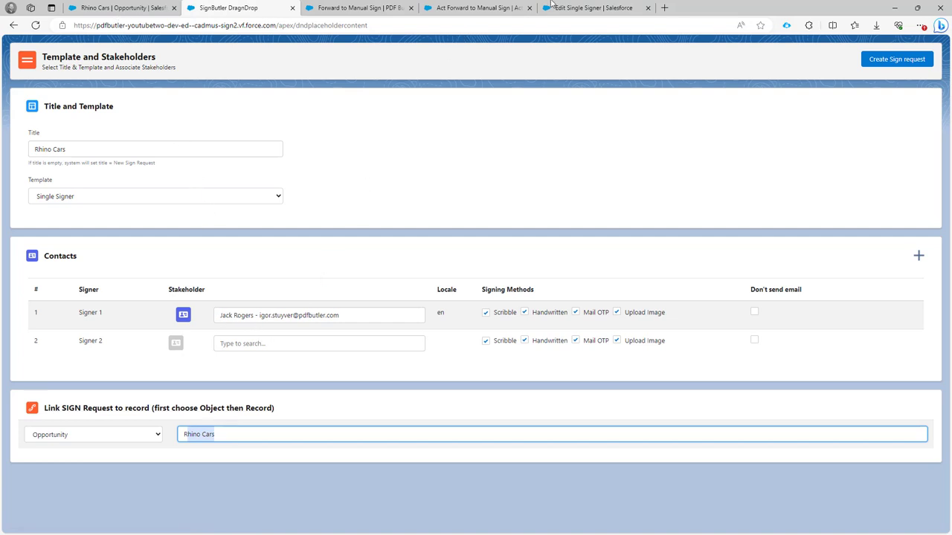
{"action": "left_click", "coordinate": [600, 7]}
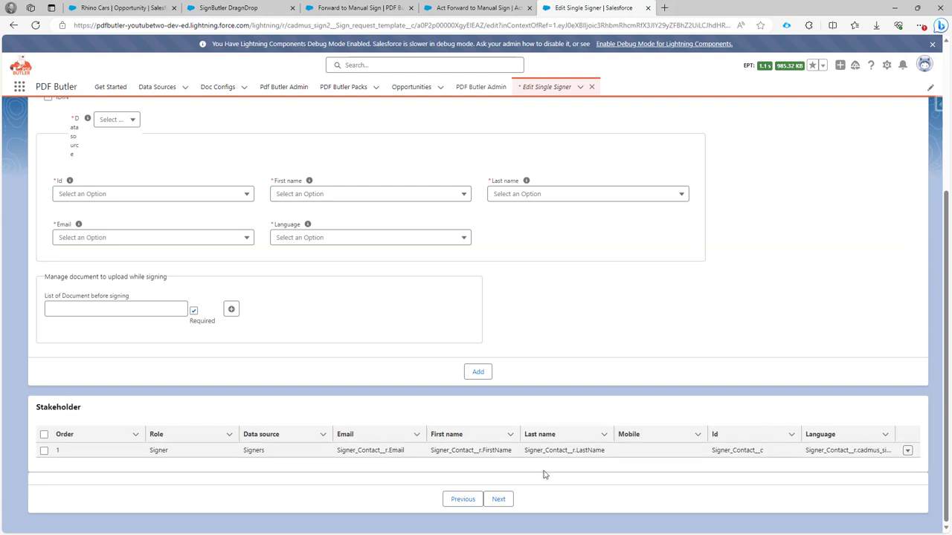
{"action": "left_click", "coordinate": [220, 8]}
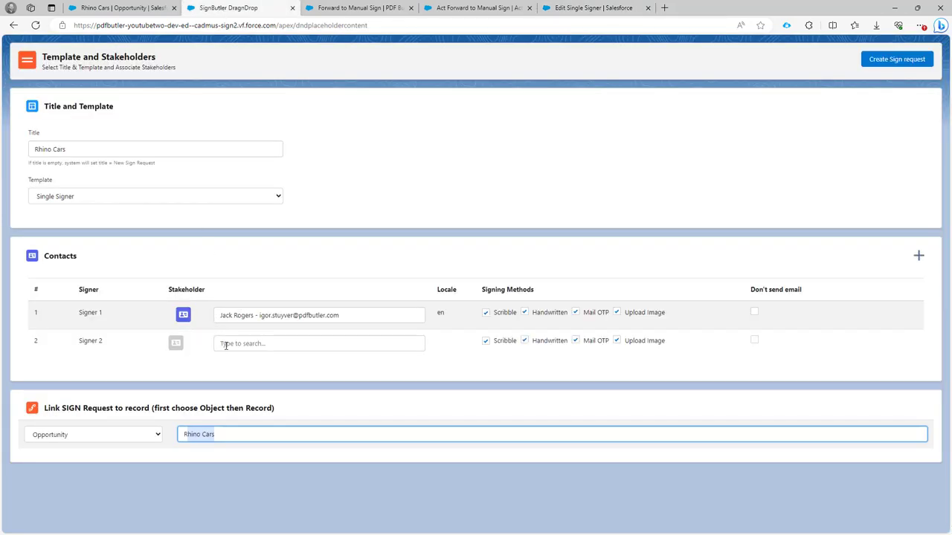
Assign the sender's user record as the stakeholder for Signer 2 and create the sign request.
{"action": "left_click", "coordinate": [263, 344]}
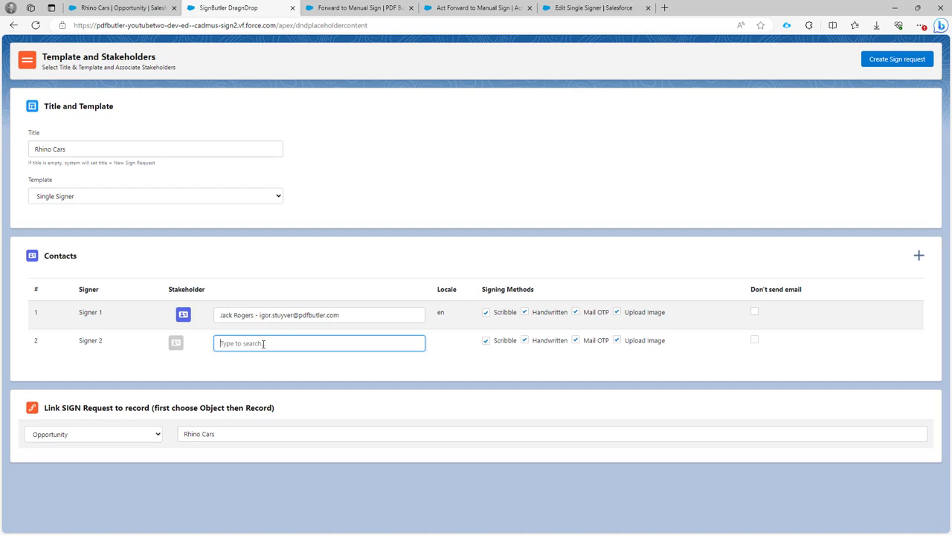
{"action": "type", "text": "igor"}
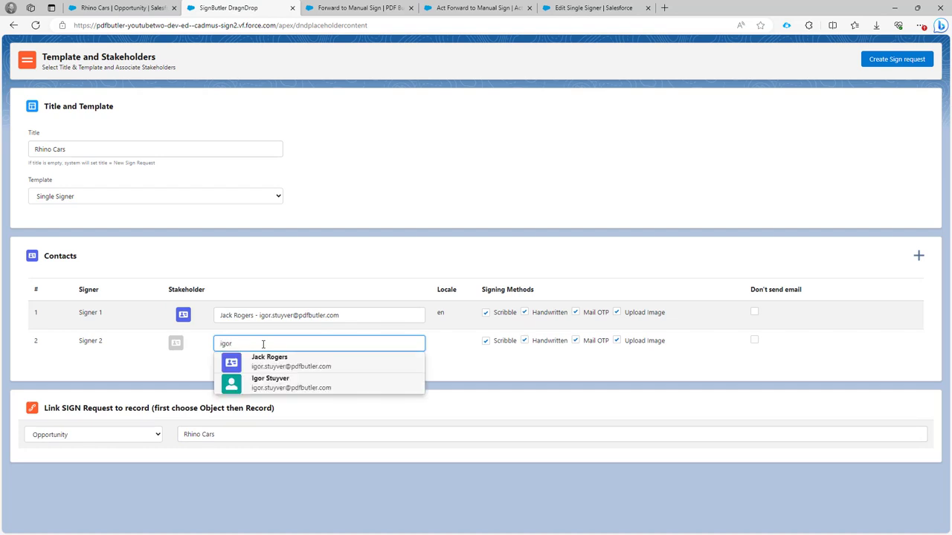
{"action": "left_click", "coordinate": [332, 385]}
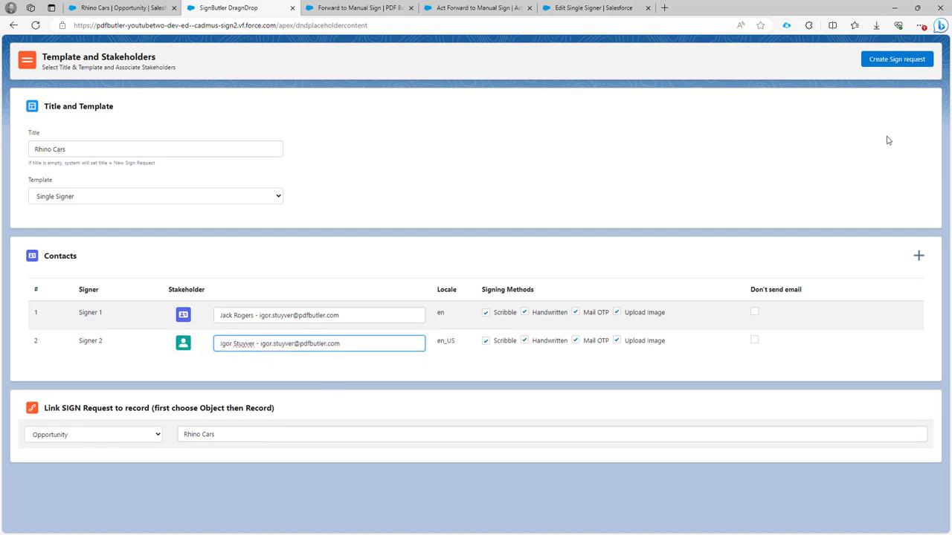
{"action": "left_click", "coordinate": [907, 61]}
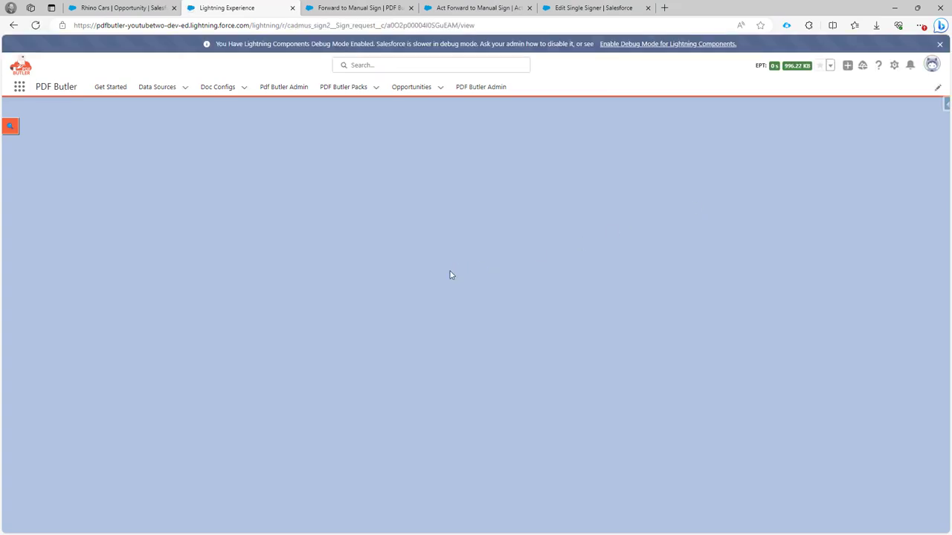
Examine the new sign request's related record, documents, signers, audit trail and activity.
{"action": "scroll", "coordinate": [312, 299], "scroll_direction": "down", "scroll_amount": 3}
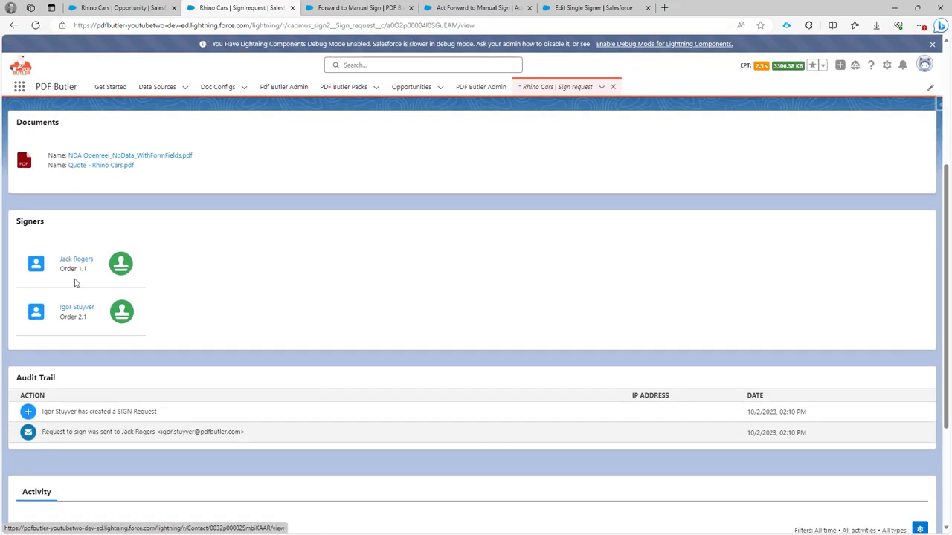
{"action": "scroll", "coordinate": [80, 313], "scroll_direction": "down", "scroll_amount": 1}
{"action": "scroll", "coordinate": [93, 355], "scroll_direction": "down", "scroll_amount": 1}
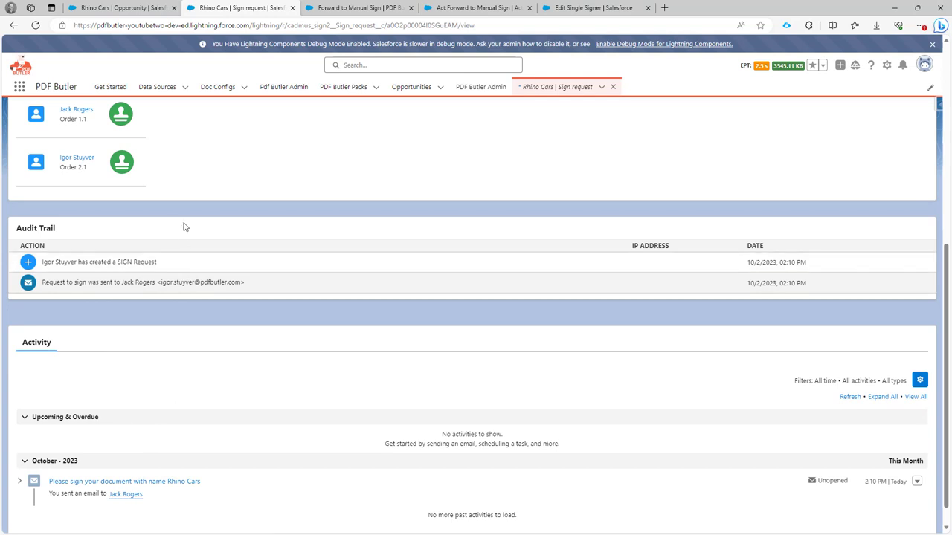
{"action": "scroll", "coordinate": [197, 234], "scroll_direction": "up", "scroll_amount": 4}
{"action": "scroll", "coordinate": [199, 236], "scroll_direction": "down", "scroll_amount": 1}
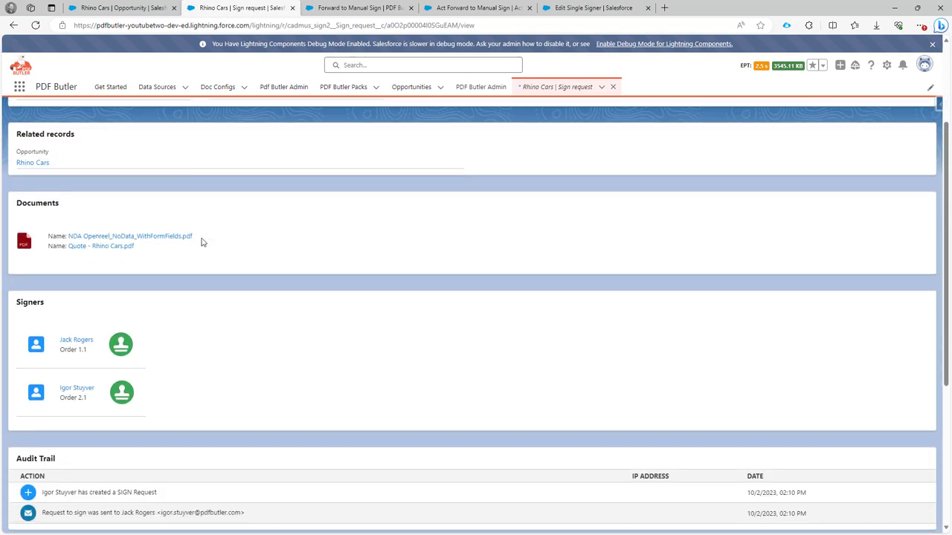
{"action": "scroll", "coordinate": [136, 353], "scroll_direction": "down", "scroll_amount": 3}
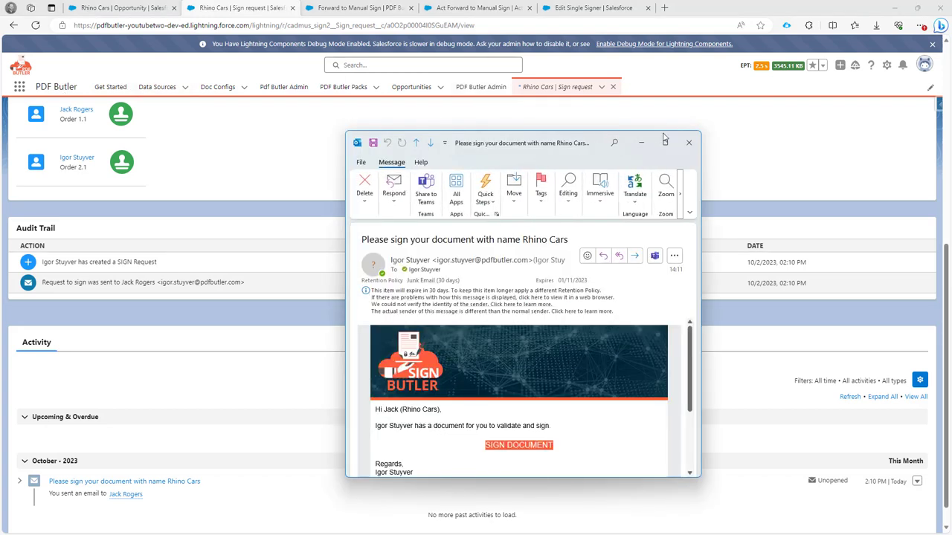
Open the signing link from the request e-mail, mark the Rhino Cars quote as read and approved, and continue to the next document.
{"action": "left_click", "coordinate": [665, 141]}
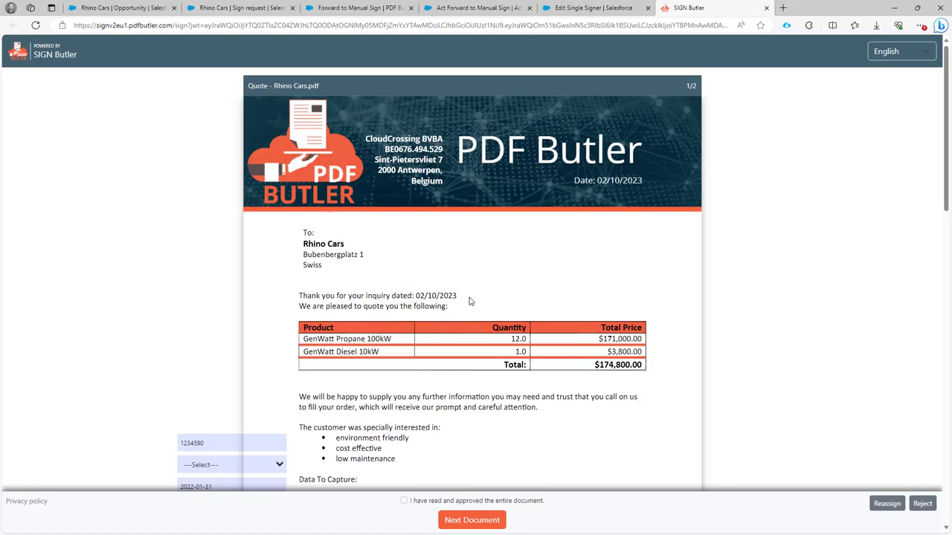
{"action": "scroll", "coordinate": [447, 213], "scroll_direction": "down", "scroll_amount": 10}
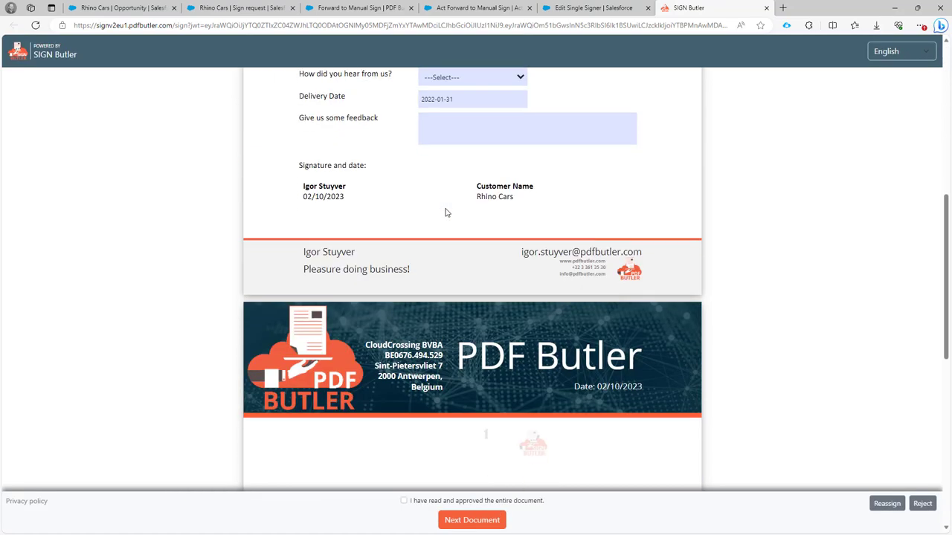
{"action": "scroll", "coordinate": [447, 213], "scroll_direction": "down", "scroll_amount": 2}
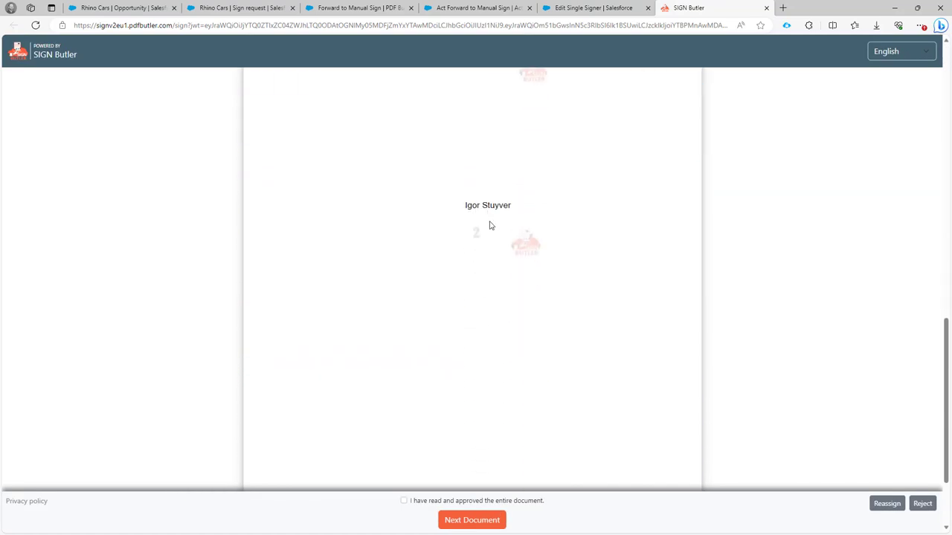
{"action": "scroll", "coordinate": [500, 223], "scroll_direction": "down", "scroll_amount": 1}
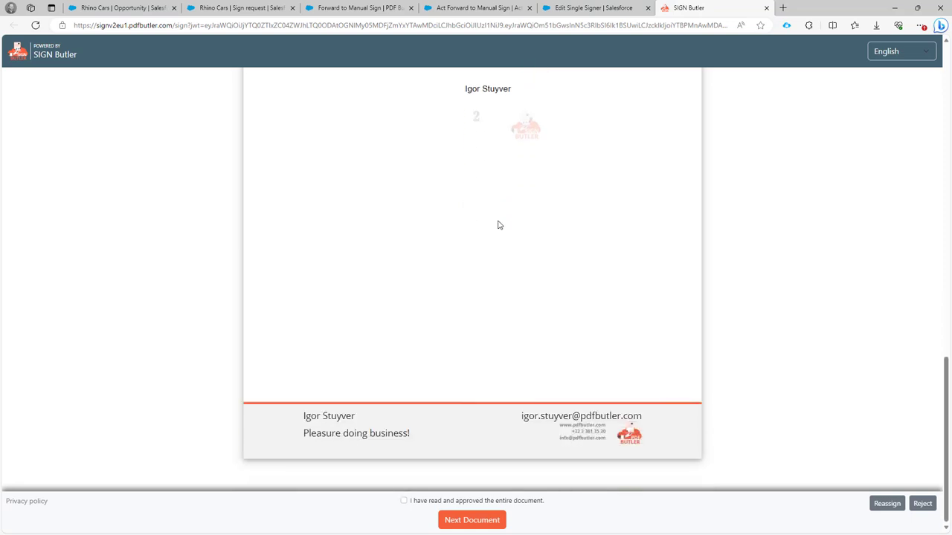
{"action": "scroll", "coordinate": [499, 225], "scroll_direction": "up", "scroll_amount": 5}
{"action": "scroll", "coordinate": [498, 221], "scroll_direction": "down", "scroll_amount": 3}
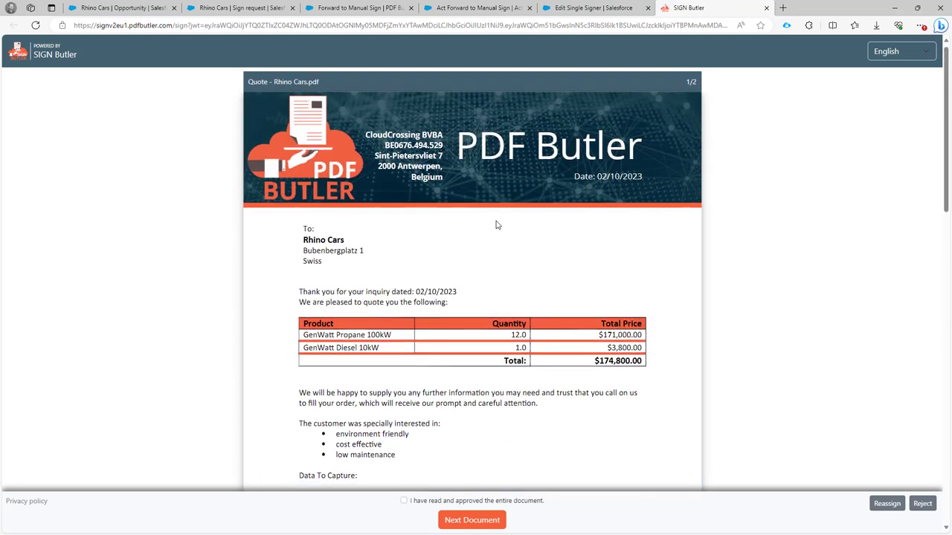
{"action": "scroll", "coordinate": [489, 298], "scroll_direction": "down", "scroll_amount": 3}
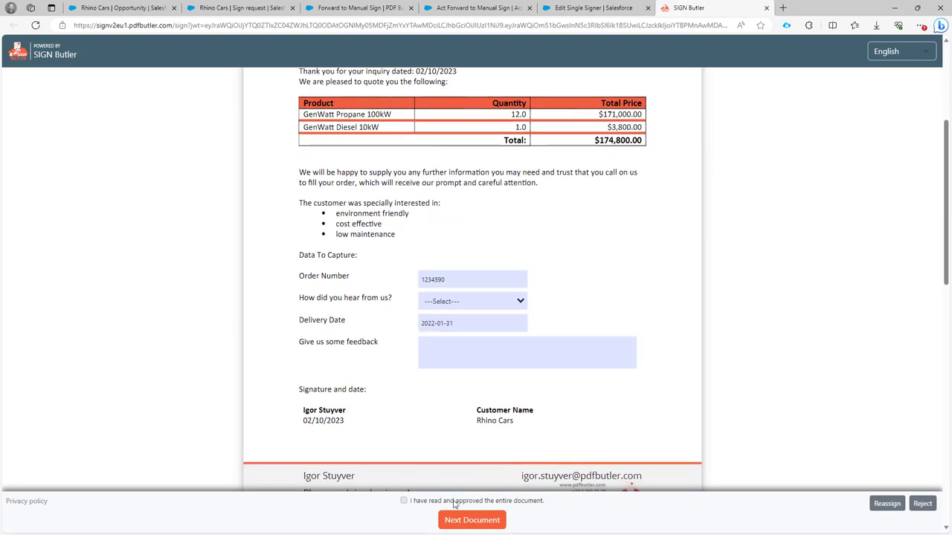
{"action": "left_click", "coordinate": [403, 500]}
{"action": "left_click", "coordinate": [462, 521]}
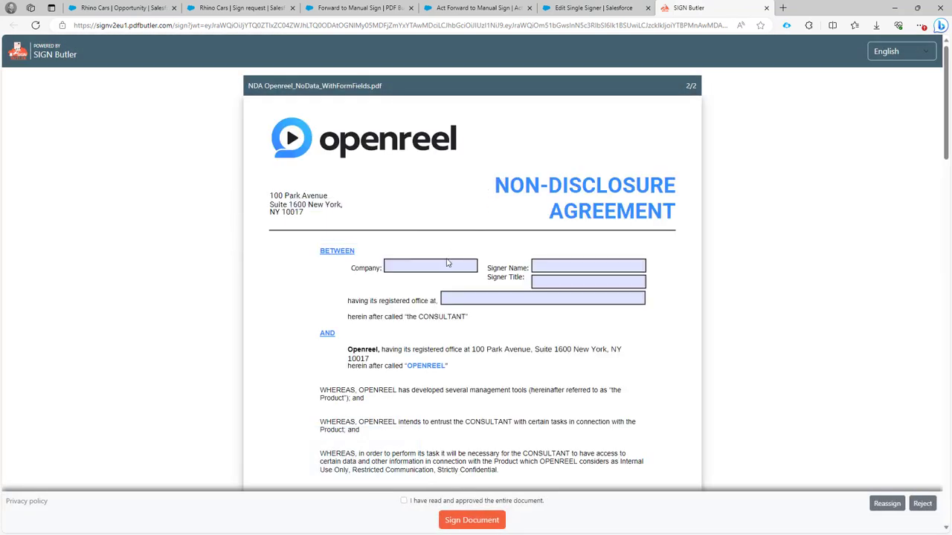
Open the comments field on the last page of the NDA for entry.
{"action": "scroll", "coordinate": [447, 263], "scroll_direction": "down", "scroll_amount": 3}
{"action": "scroll", "coordinate": [447, 262], "scroll_direction": "down", "scroll_amount": 10}
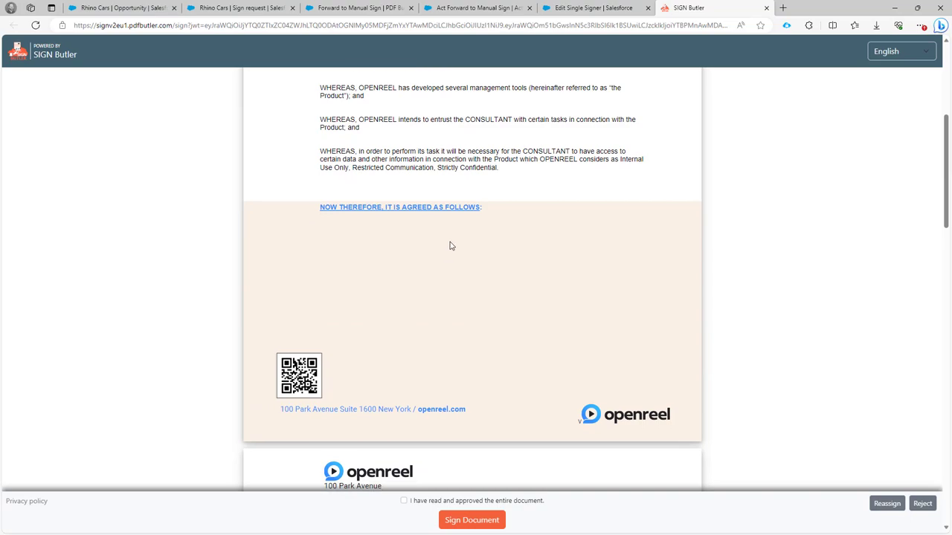
{"action": "scroll", "coordinate": [449, 246], "scroll_direction": "down", "scroll_amount": 8}
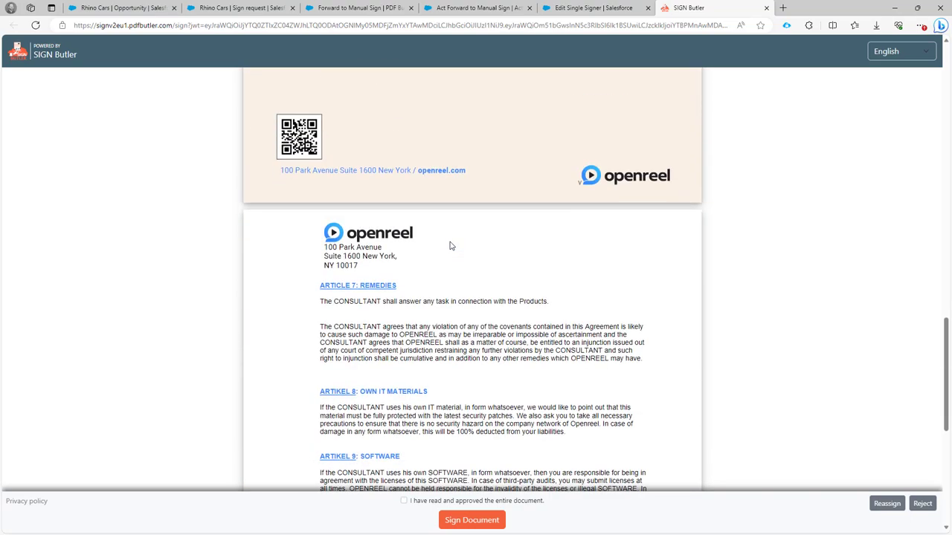
{"action": "left_click", "coordinate": [553, 238]}
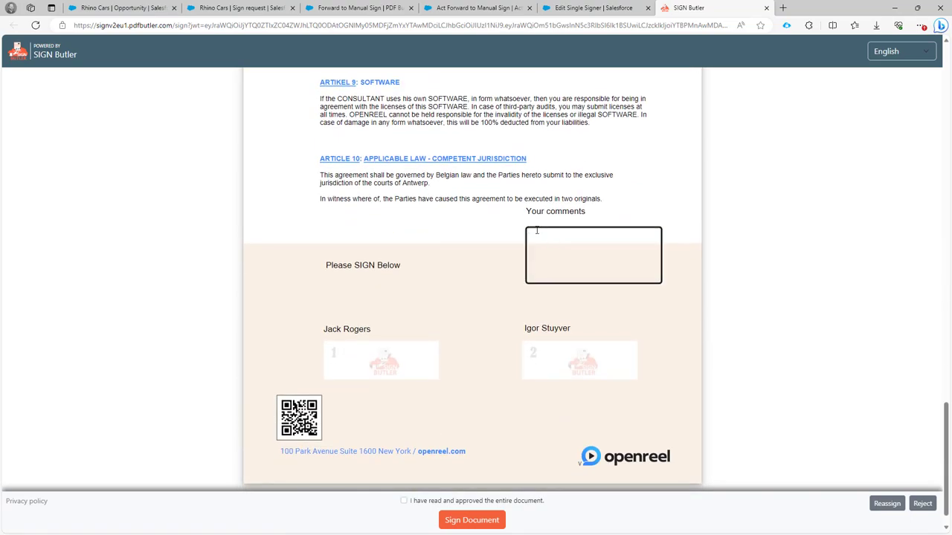